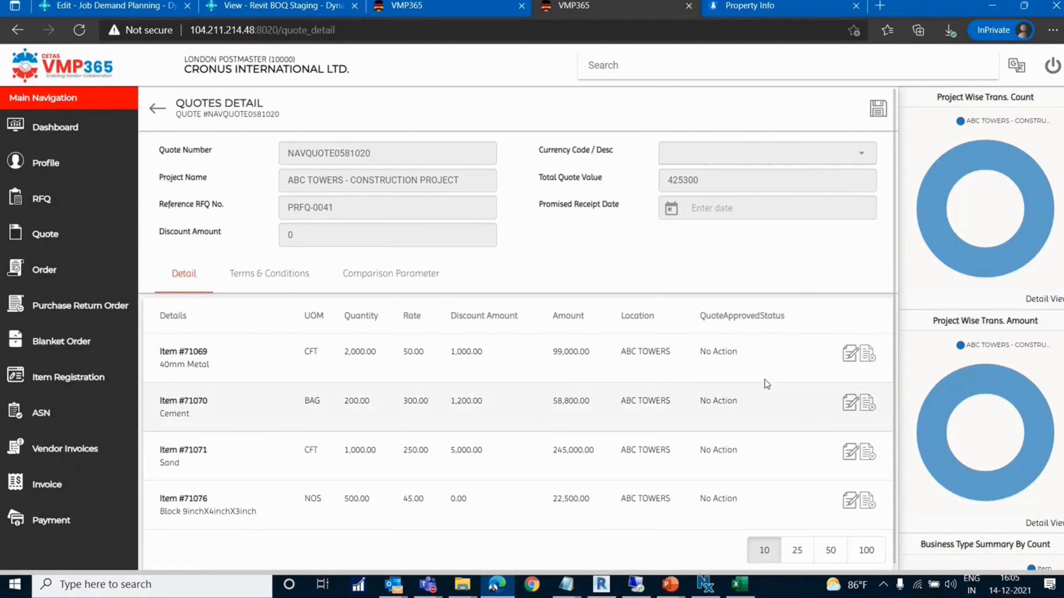
# Open the 40mm Metal line of the quote for editing and select its rate
pyautogui.click(850, 362)
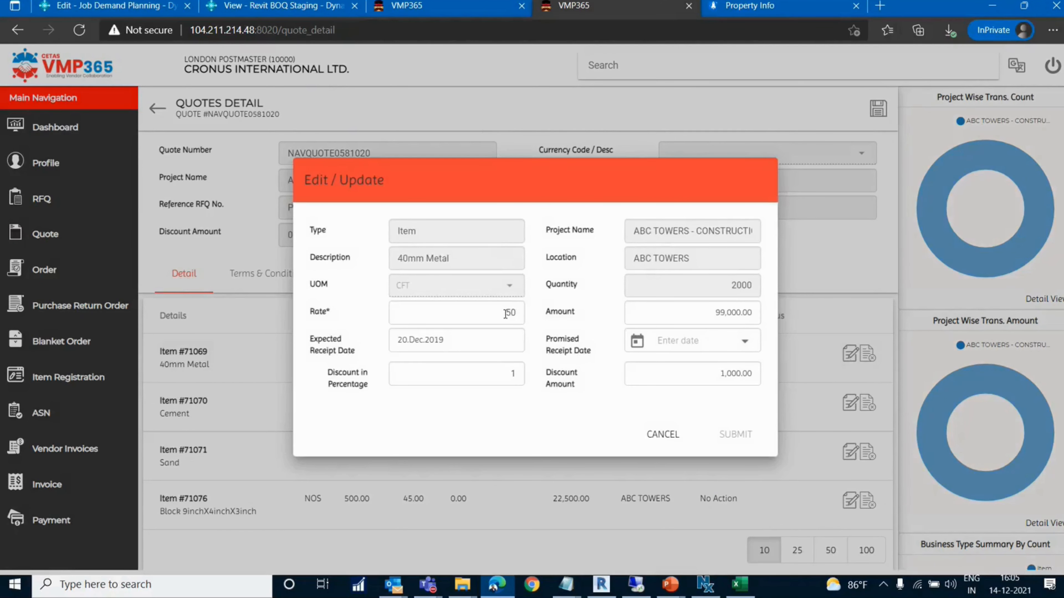
pyautogui.doubleClick(510, 313)
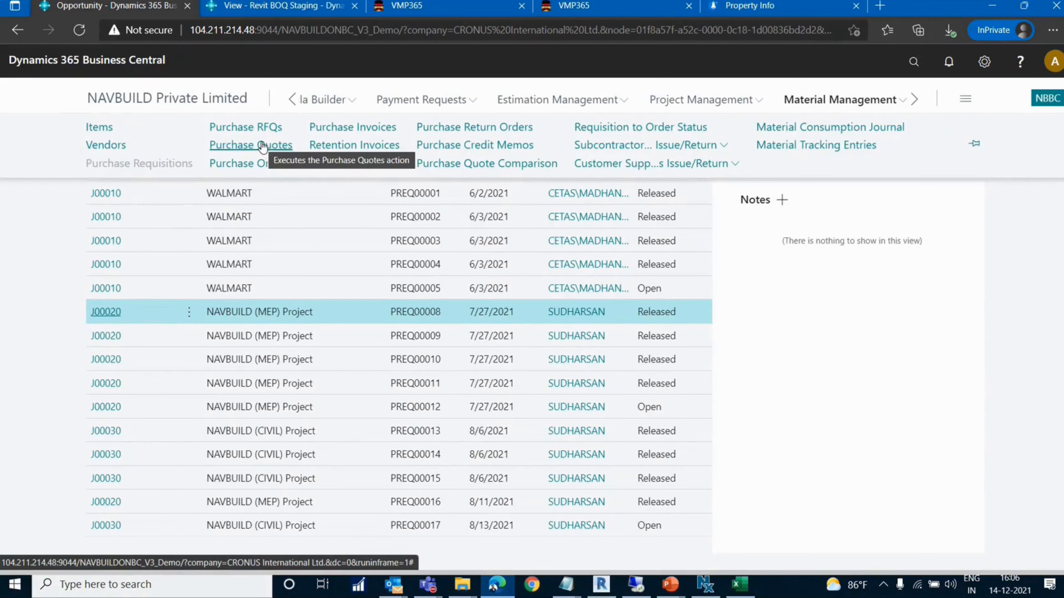
# Open the Purchase Quote Comparison in Business Central and choose requisition PREQ00011
pyautogui.click(455, 166)
pyautogui.click(509, 278)
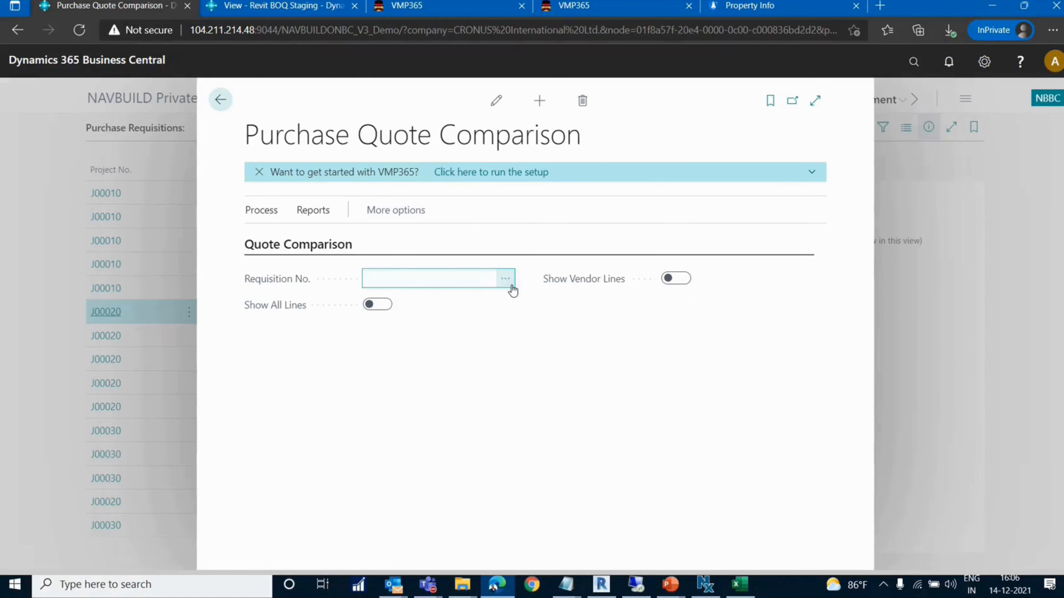
pyautogui.click(509, 279)
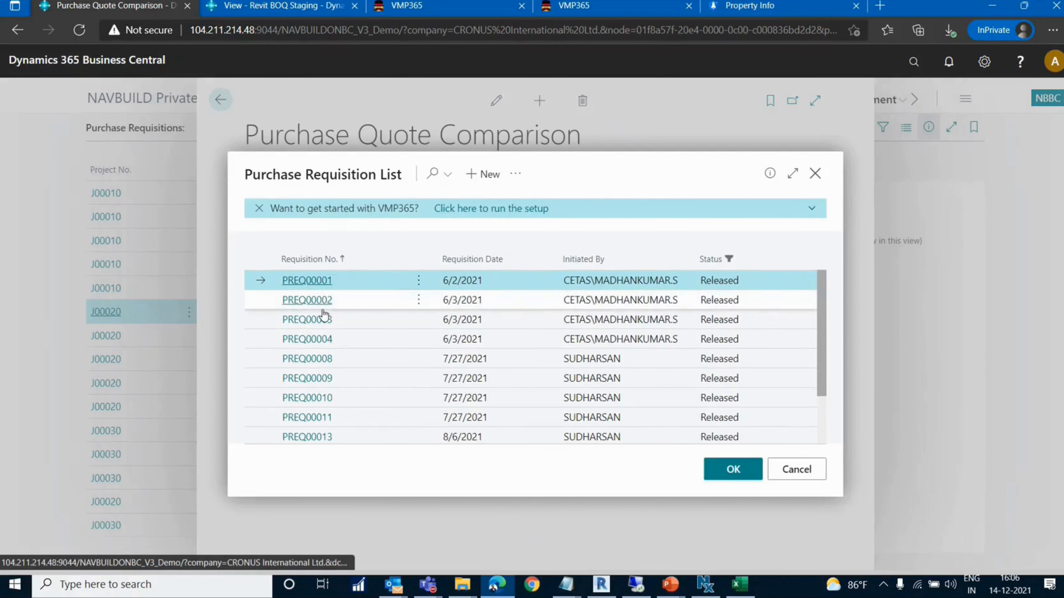
pyautogui.click(307, 417)
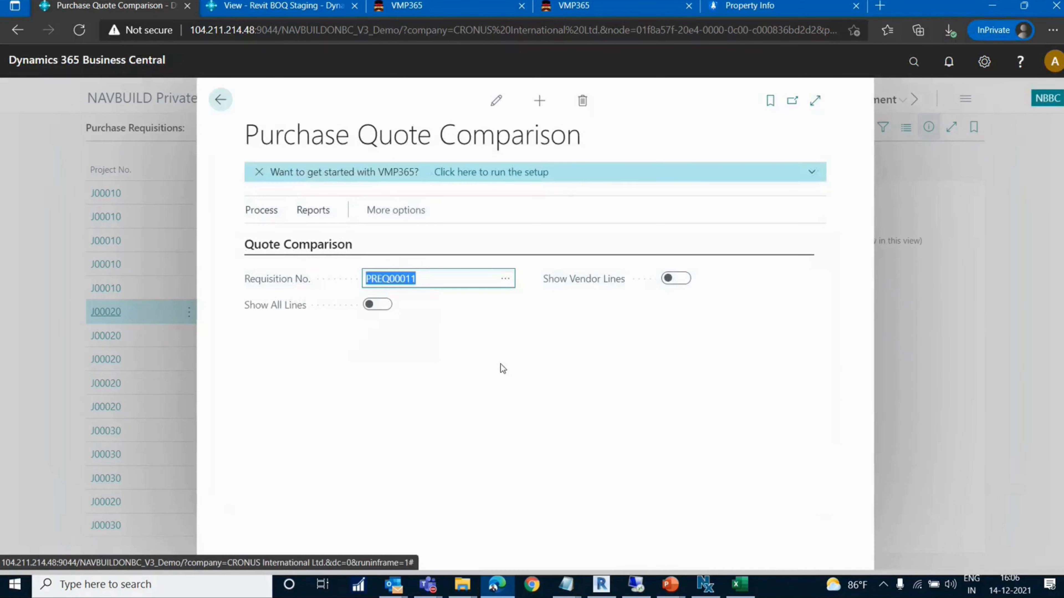
# Try to print the quote comparison report for requisition PREQ00011
pyautogui.click(272, 213)
pyautogui.click(315, 211)
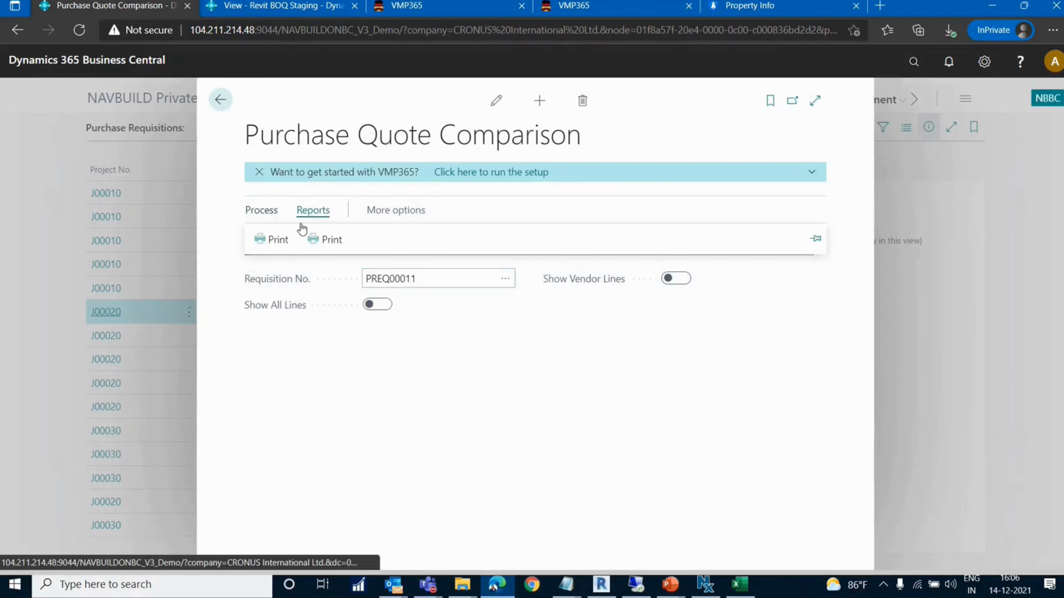
pyautogui.click(280, 245)
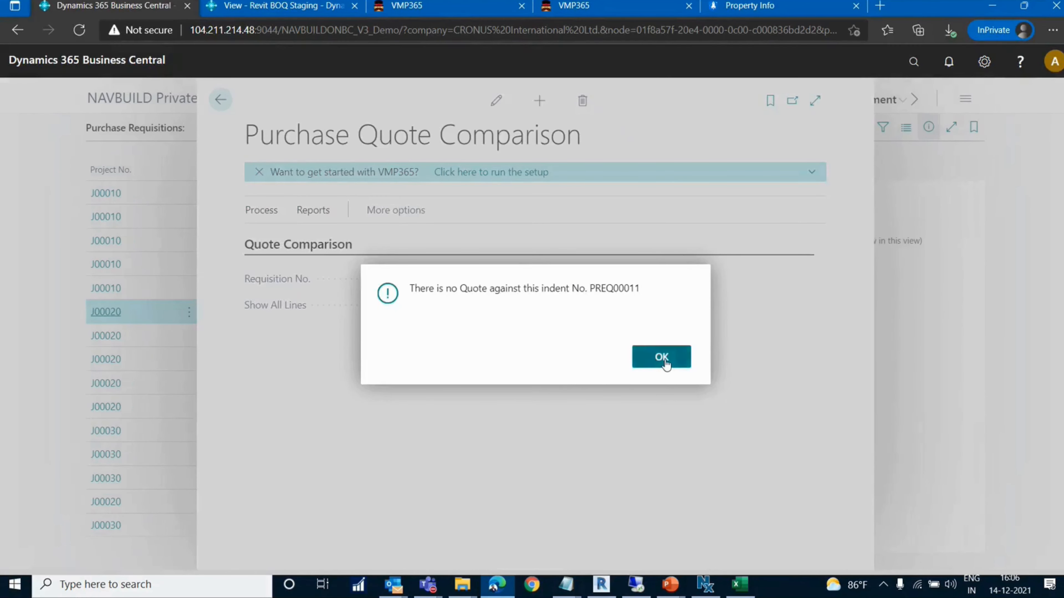
pyautogui.click(666, 365)
# Change the comparison to requisition PREQ00015 and try to print its quote comparison report
pyautogui.click(506, 279)
pyautogui.click(315, 271)
pyautogui.click(313, 212)
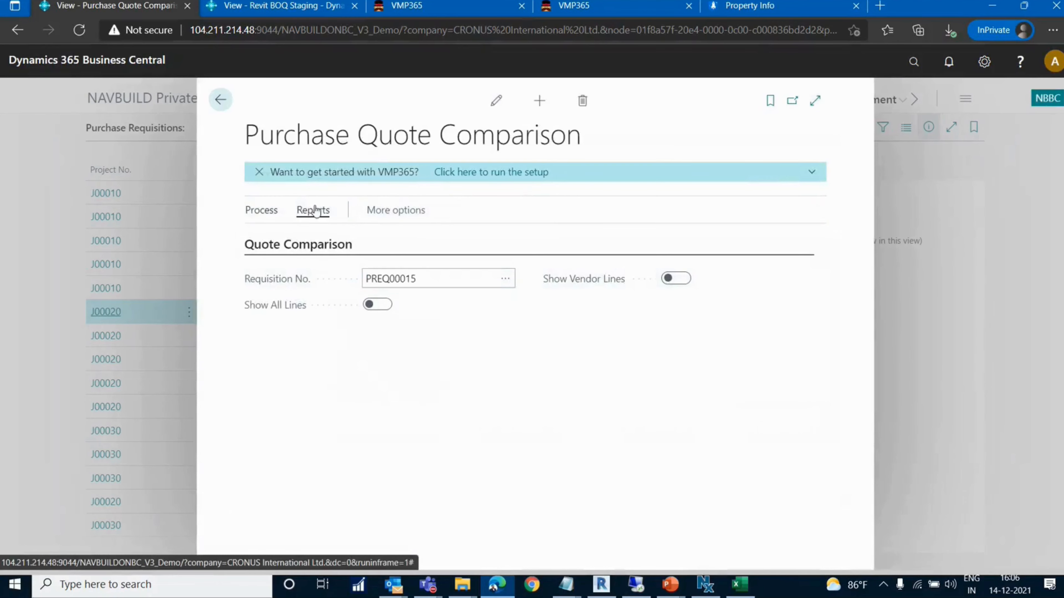
pyautogui.click(282, 241)
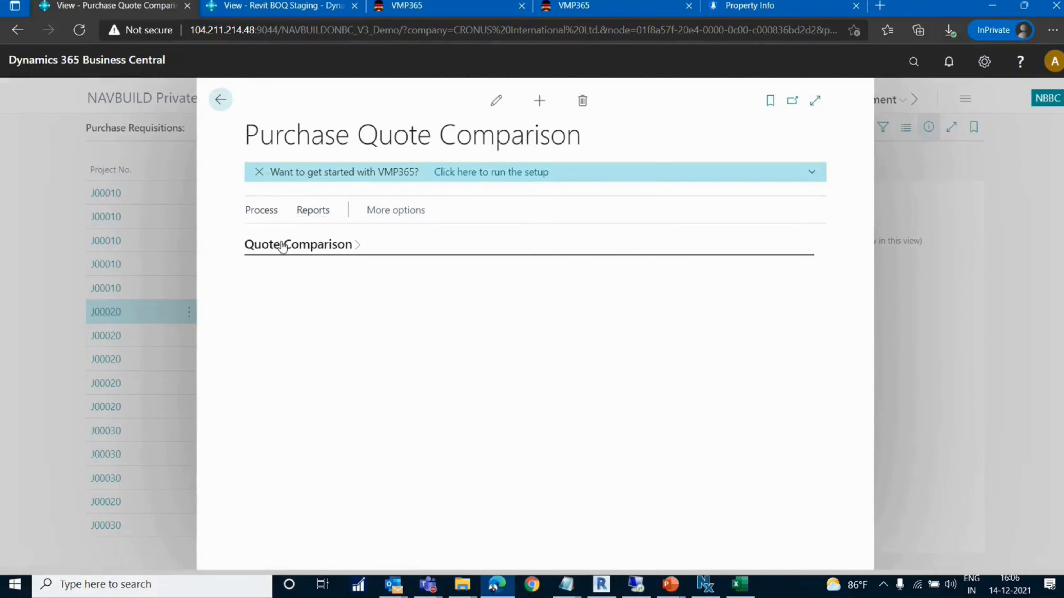
pyautogui.click(312, 211)
pyautogui.click(283, 238)
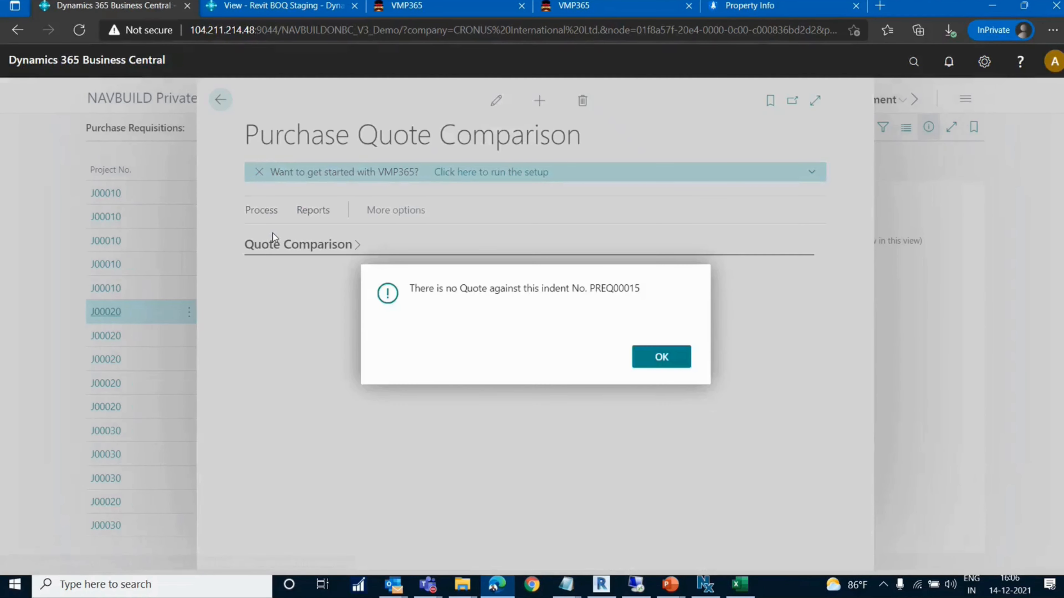
pyautogui.click(660, 356)
# Expand the Quote Comparison details, toggle Show All Lines, and leave the comparison page
pyautogui.click(291, 253)
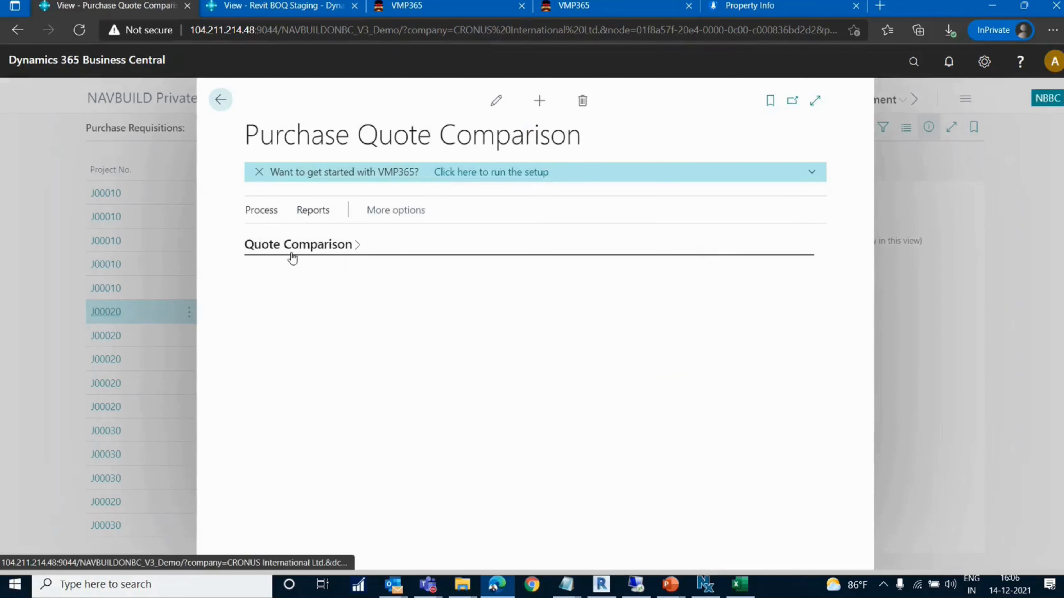
pyautogui.click(331, 219)
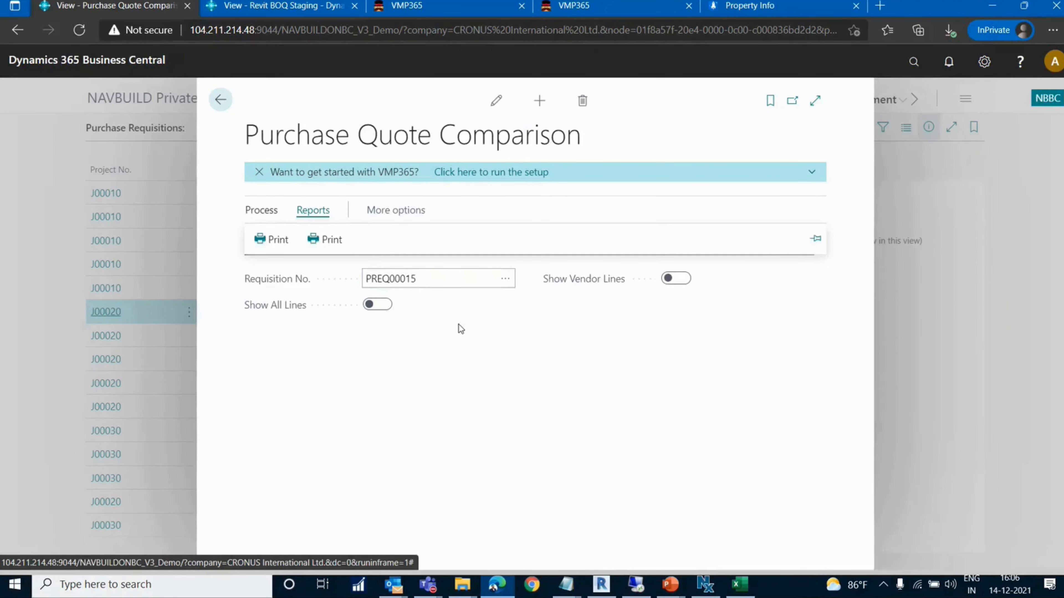
pyautogui.click(379, 305)
pyautogui.click(220, 99)
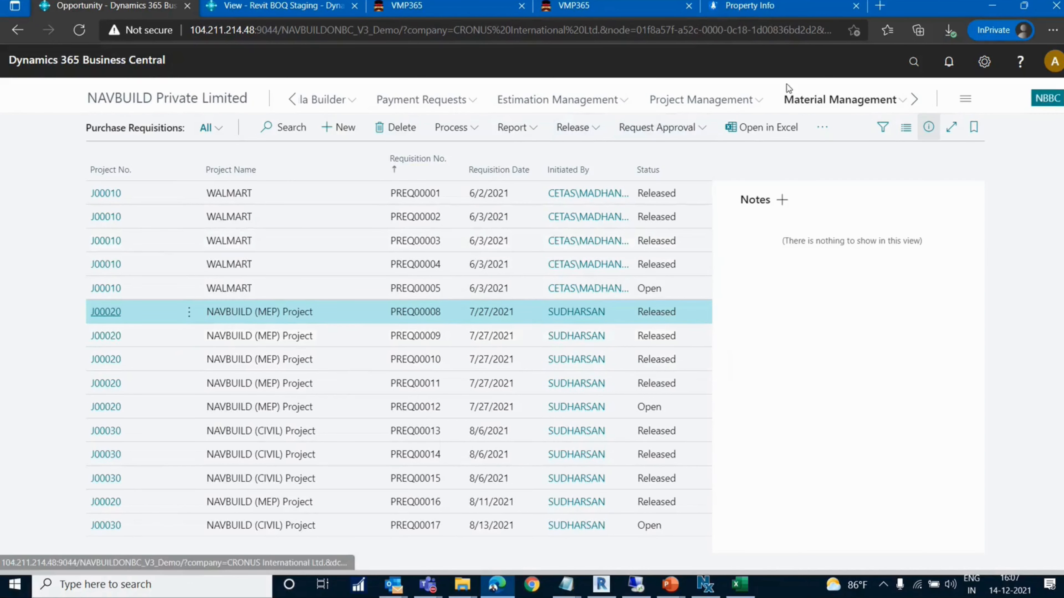
# Open the first London Postmaster purchase order of the NAVBUILD (MEP) Project from the Purchase Orders list
pyautogui.click(822, 105)
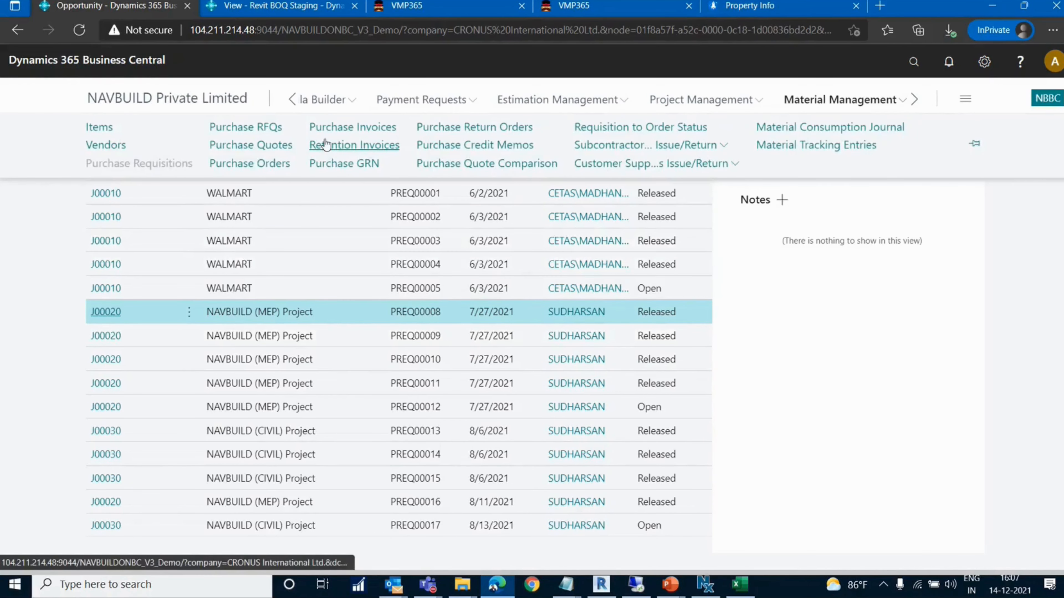
pyautogui.click(282, 165)
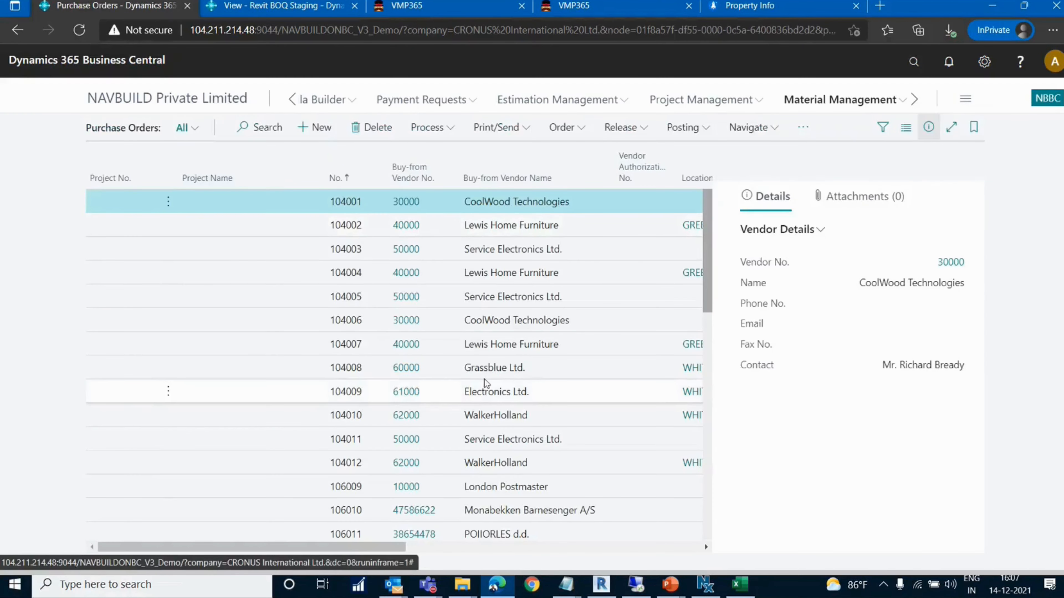
pyautogui.scroll(-10, 469, 451)
pyautogui.scroll(-1, 469, 452)
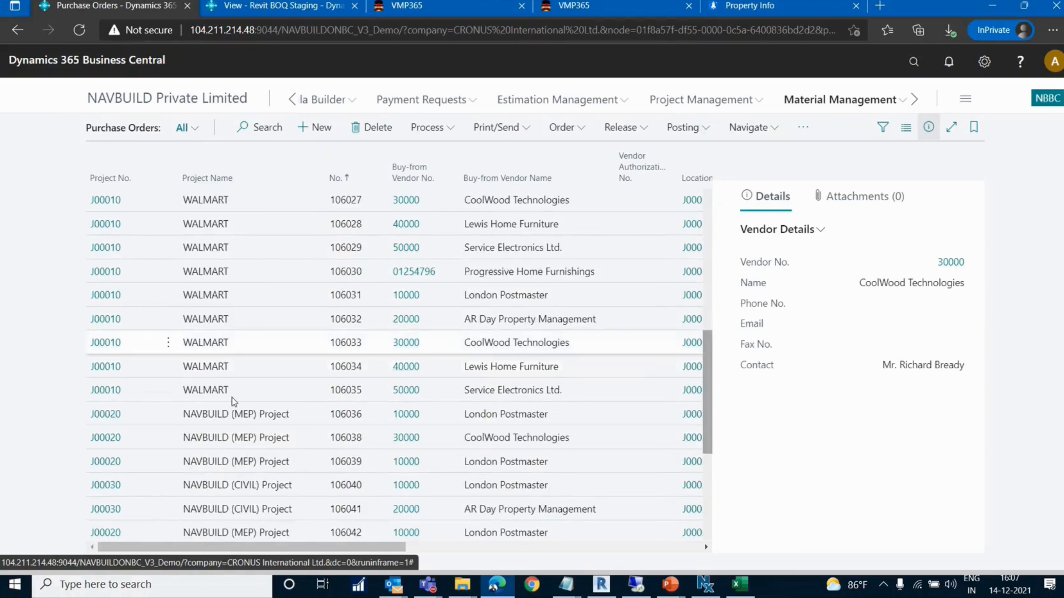
pyautogui.click(254, 419)
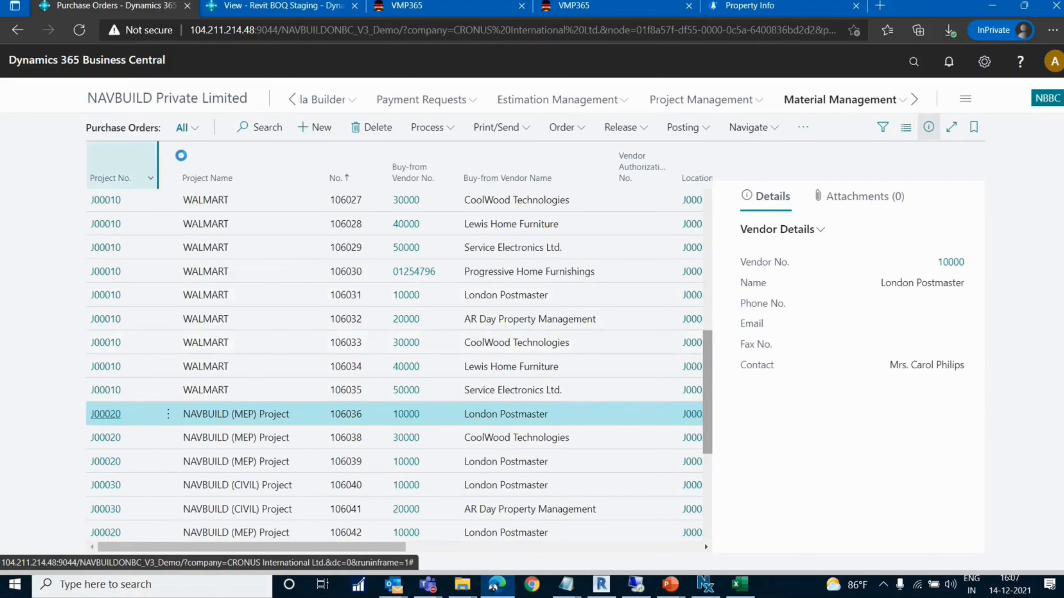
pyautogui.doubleClick(494, 415)
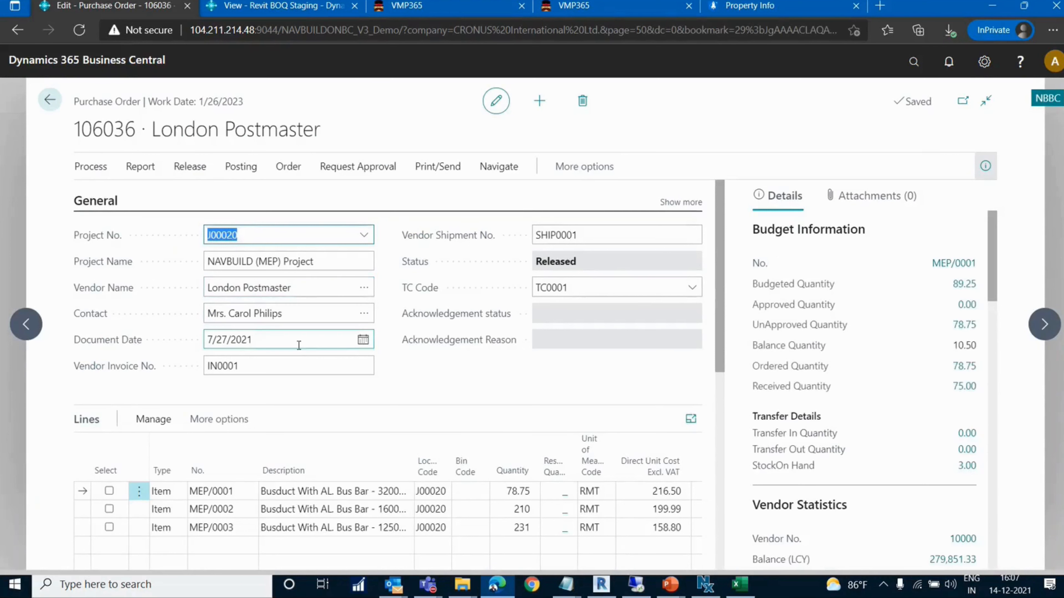
# Examine the order's document date and the first item line's quantity, unit cost and quantity to receive, then close the order
pyautogui.click(289, 345)
pyautogui.scroll(-3, 362, 343)
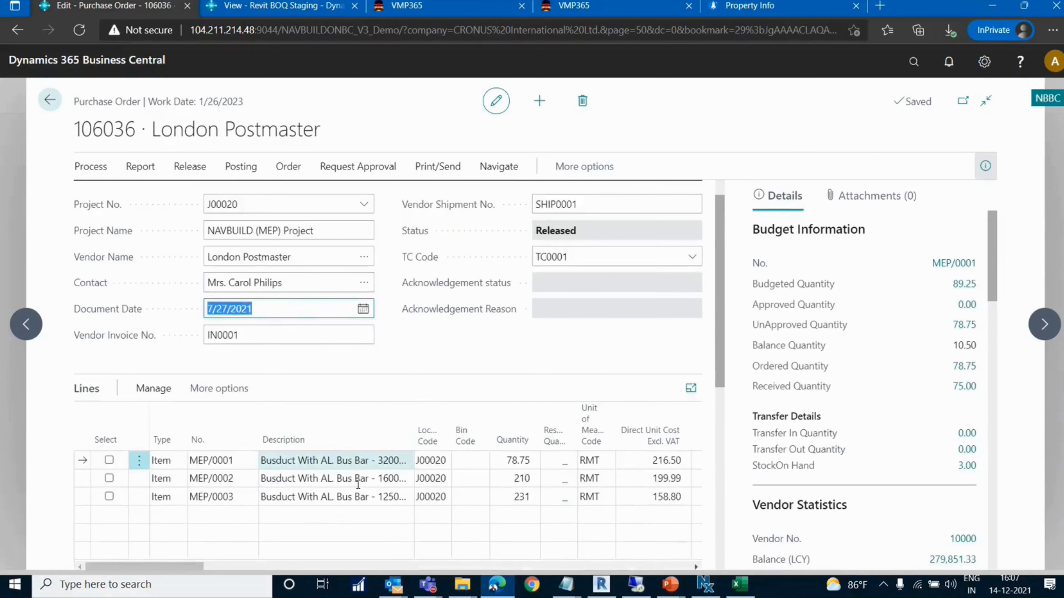
pyautogui.click(405, 336)
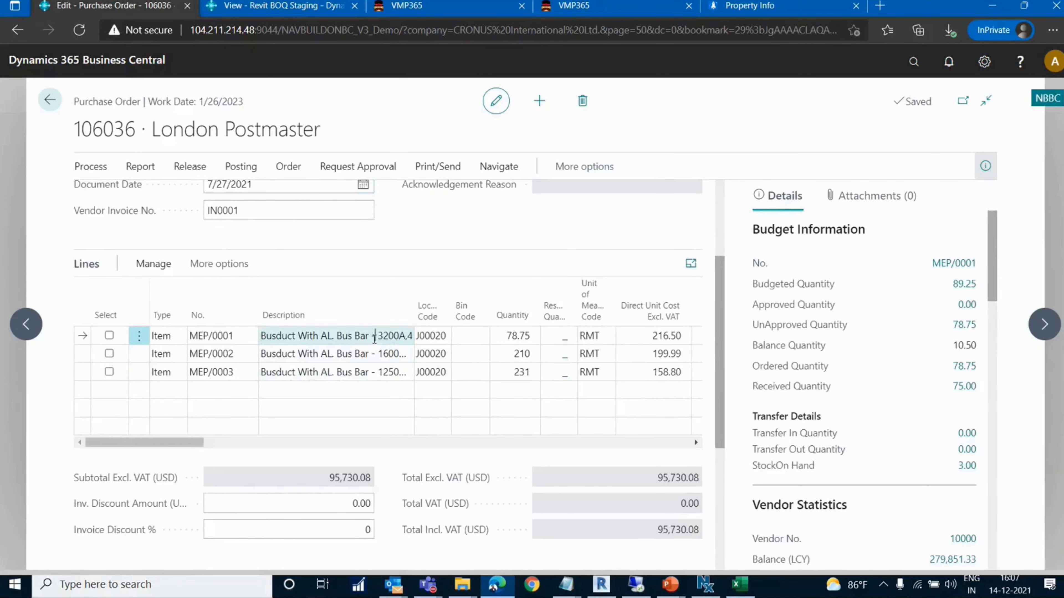
pyautogui.click(502, 340)
pyautogui.click(630, 337)
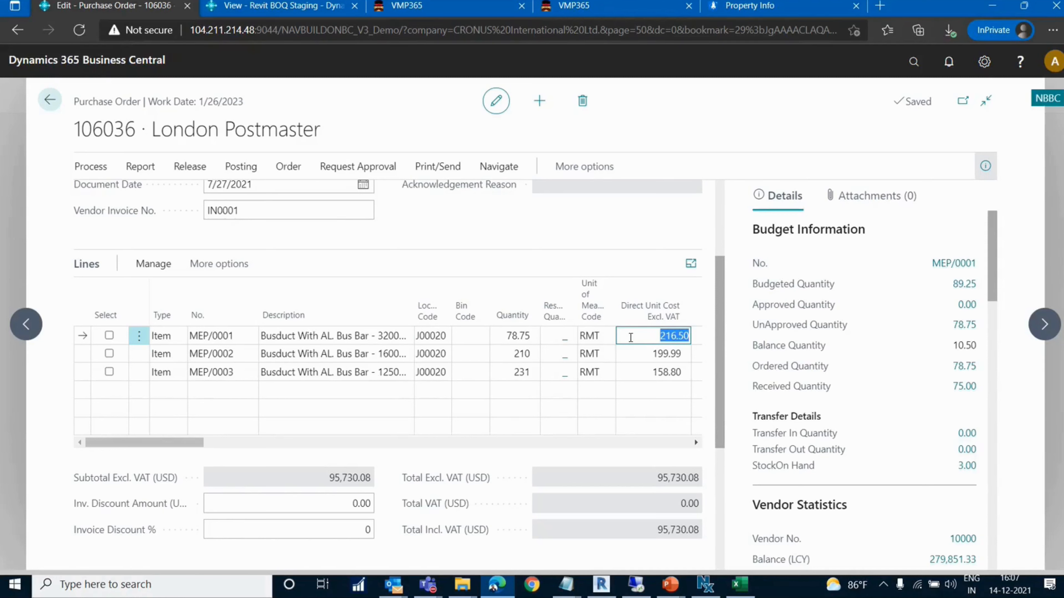
pyautogui.moveTo(163, 445); pyautogui.dragTo(269, 452)
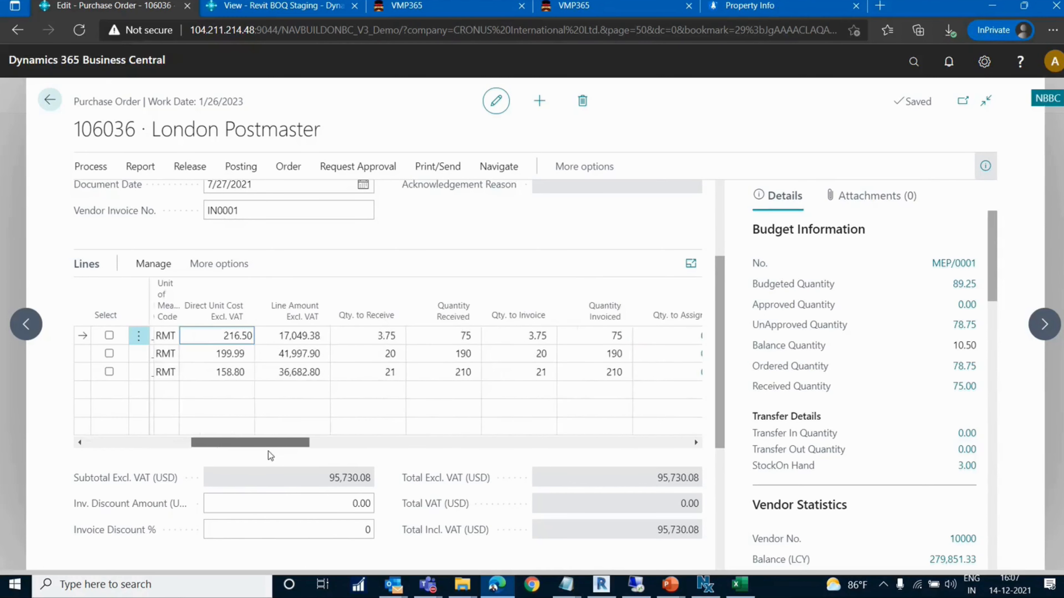
pyautogui.click(355, 334)
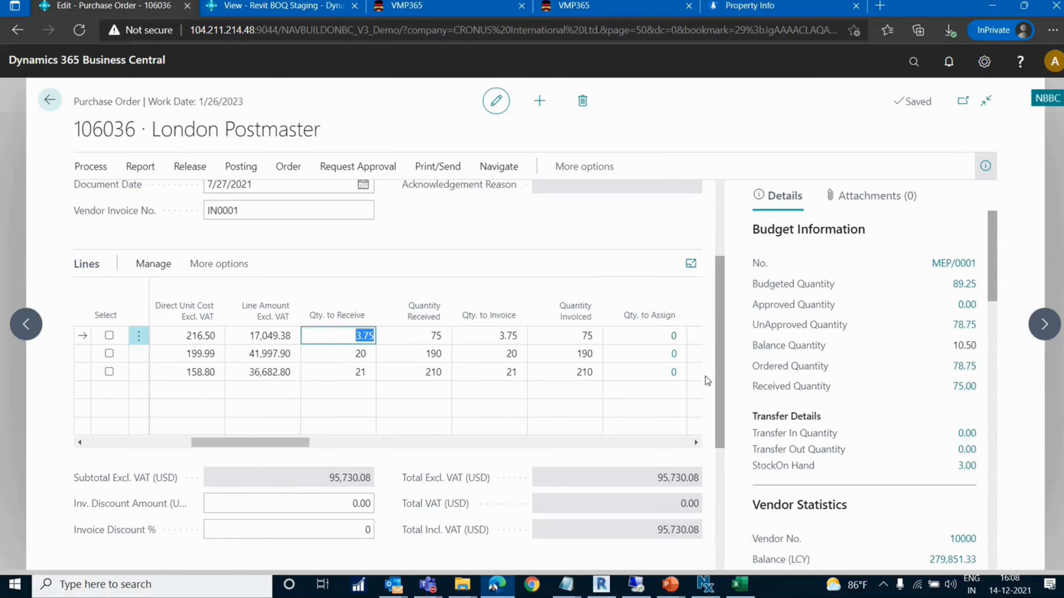
pyautogui.click(877, 337)
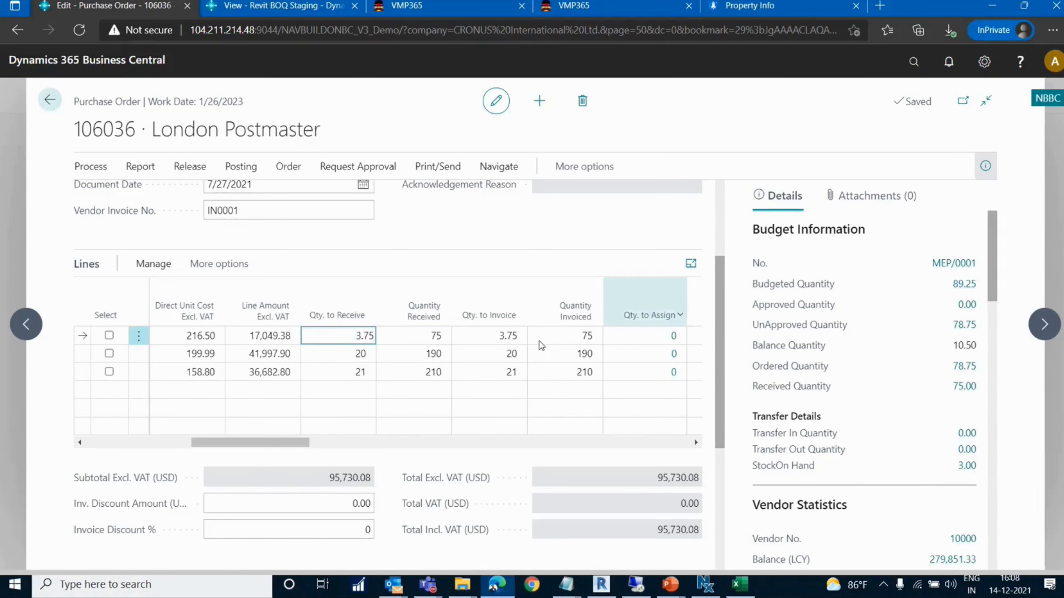
pyautogui.press('Escape')
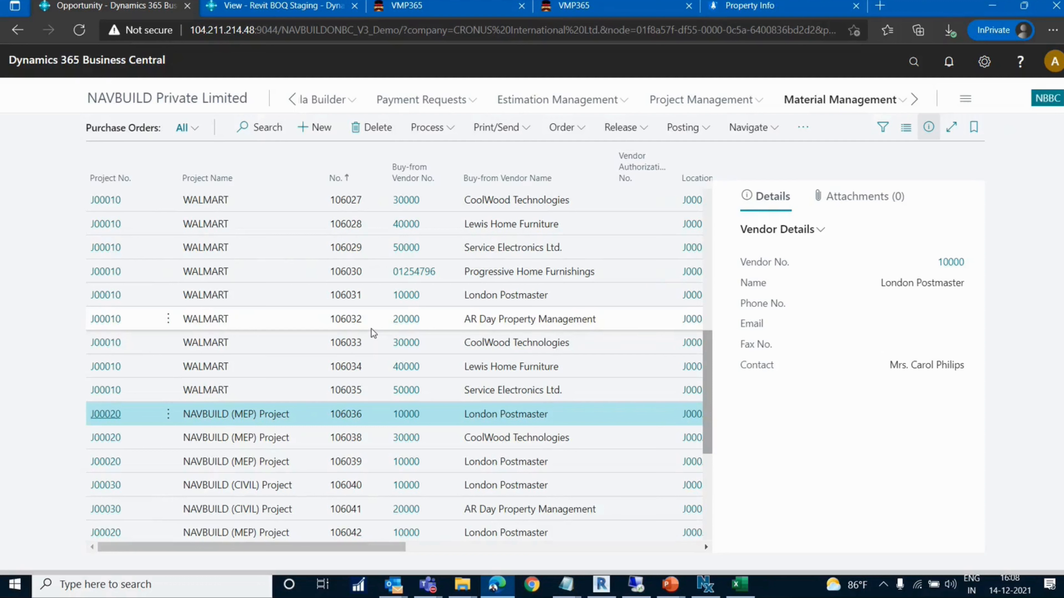
# View the Retention Invoices list and bring up the Subcontractor Material Issue/Return options of Material Management
pyautogui.click(806, 103)
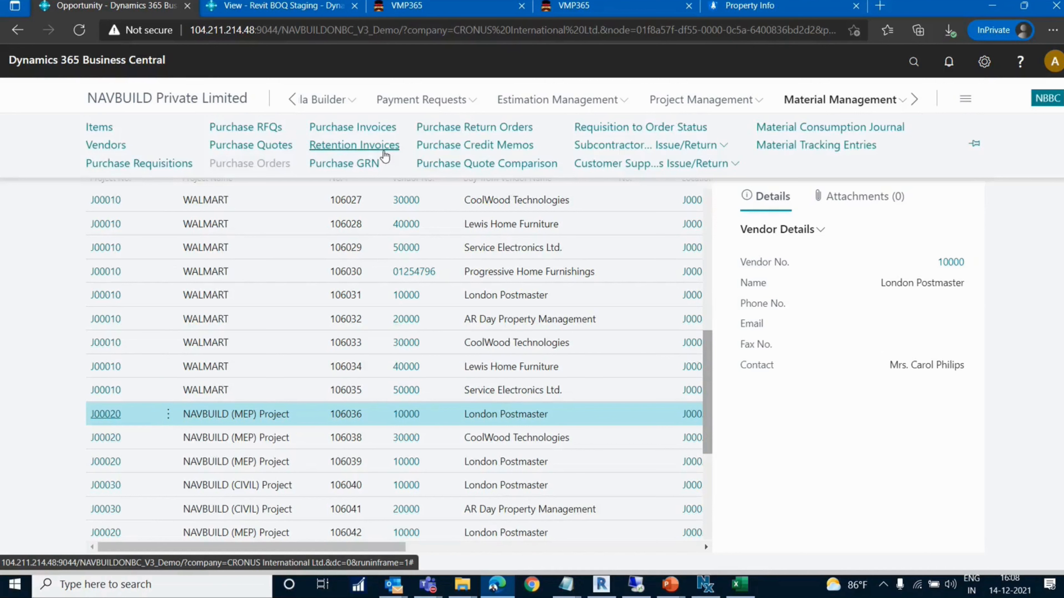
pyautogui.click(353, 146)
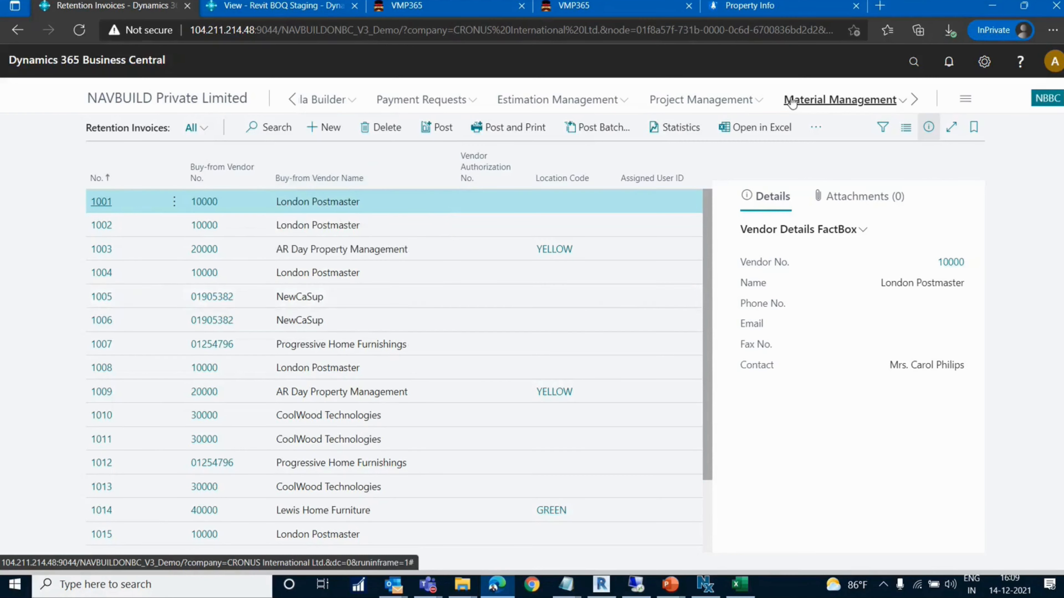
pyautogui.click(827, 108)
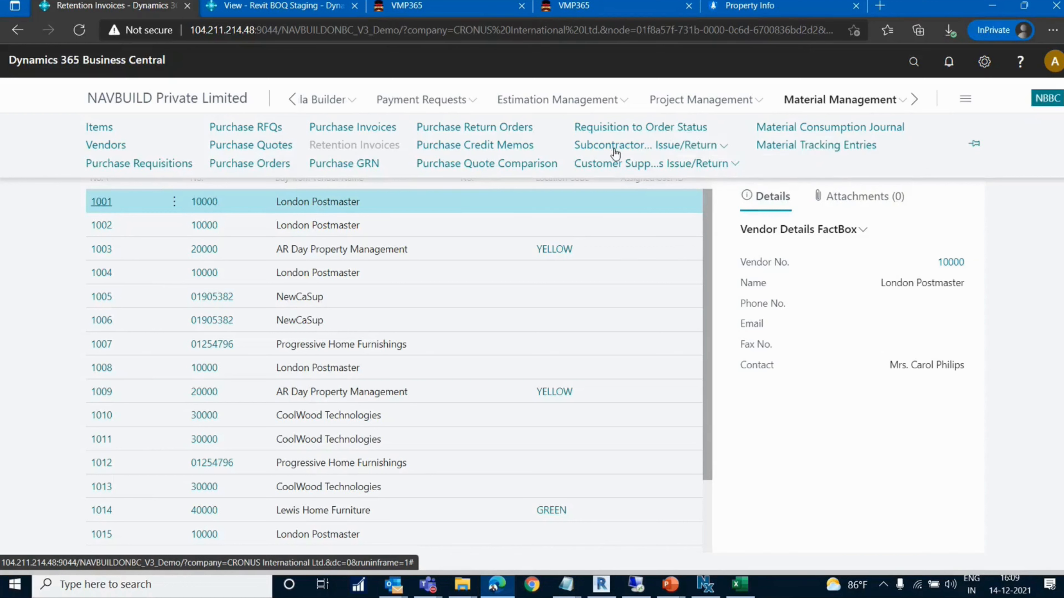
pyautogui.click(655, 147)
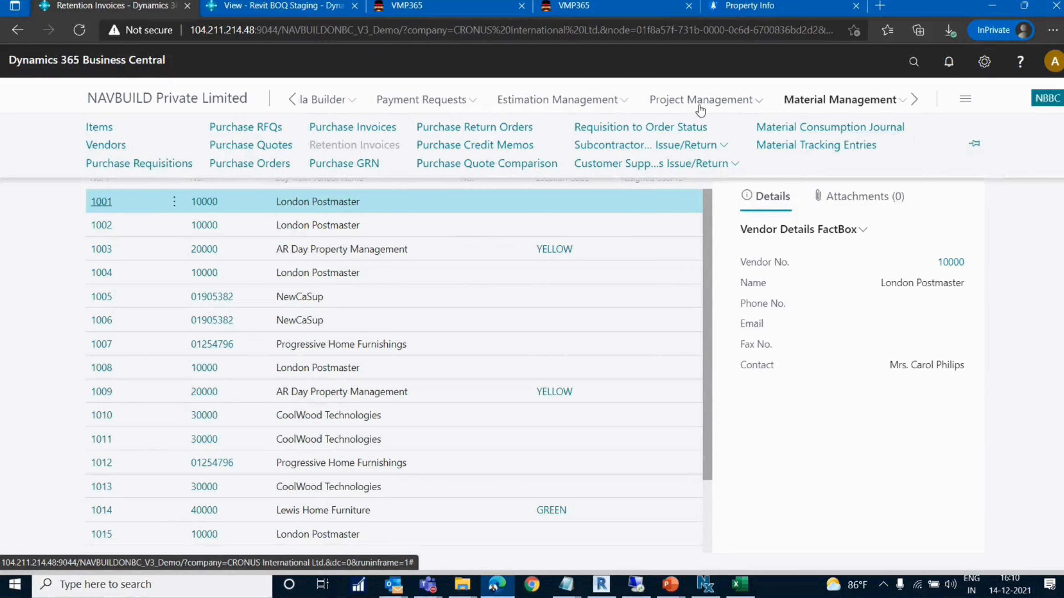
# Open the NAVBUILD (CIVIL) Project job card, review its tasks' budget and usage costs, and return to the jobs list
pyautogui.click(715, 107)
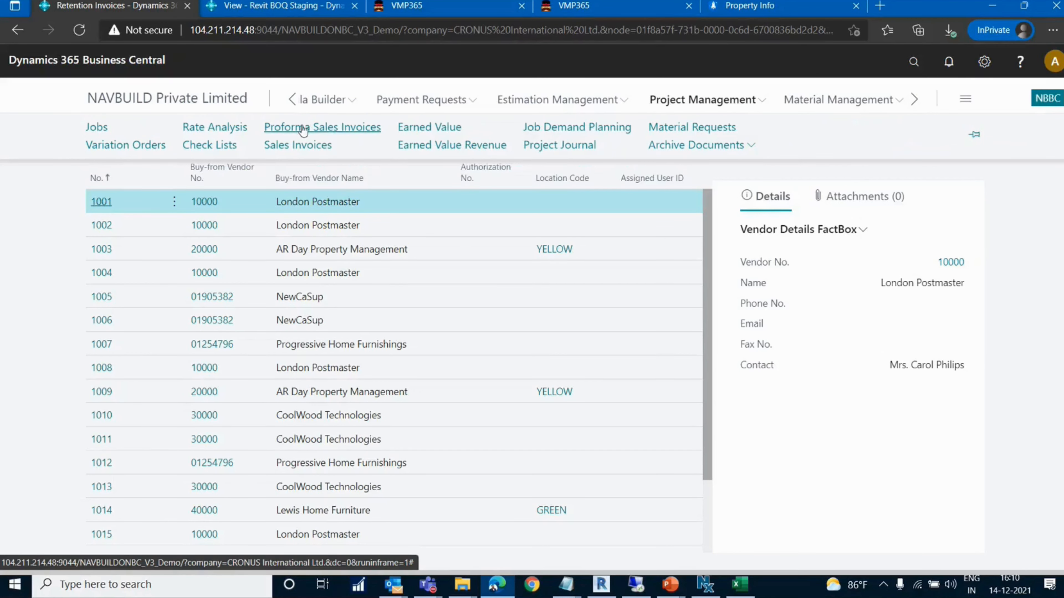
pyautogui.click(96, 127)
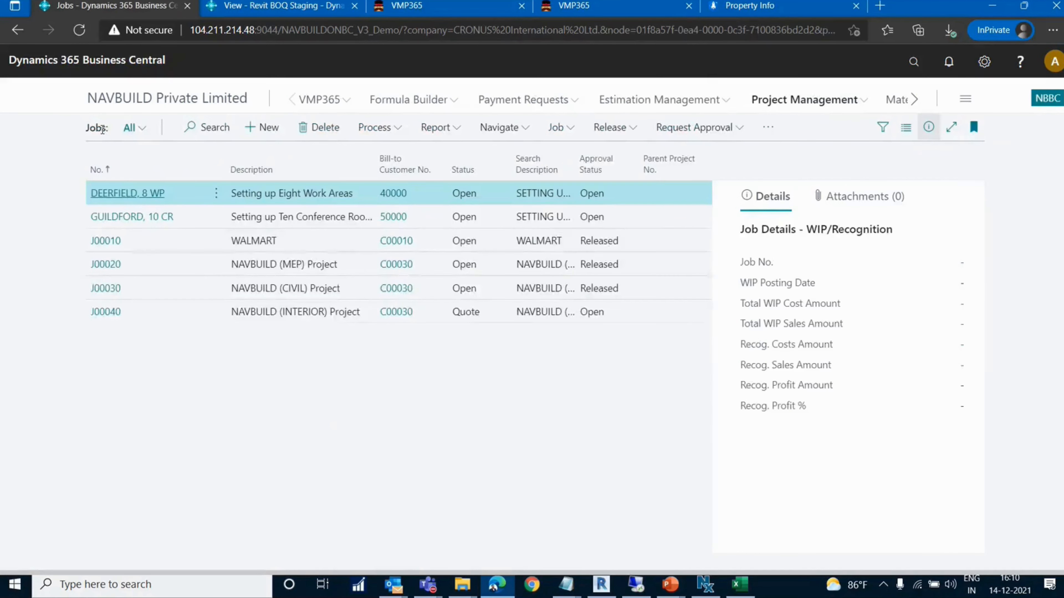
pyautogui.click(115, 293)
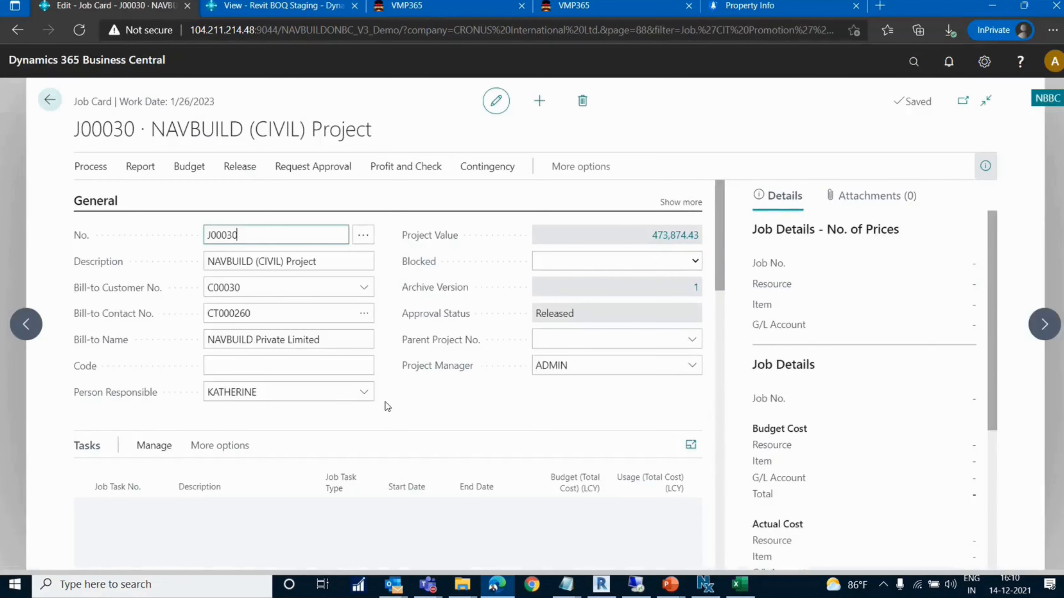
pyautogui.scroll(-4, 385, 401)
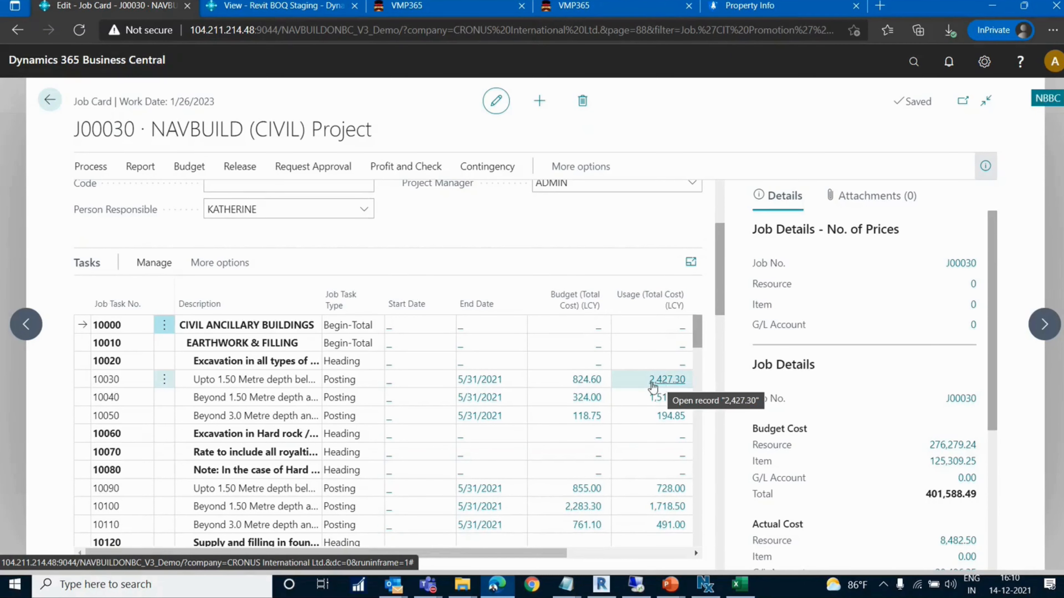
pyautogui.click(51, 102)
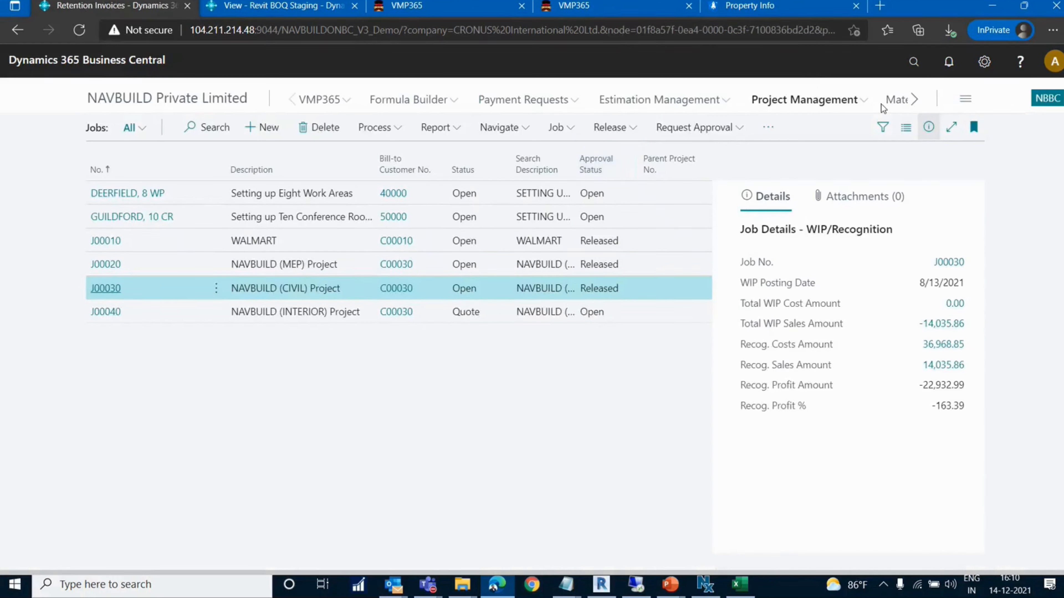
# Open the NewCaSup external work order of the NAVBUILD (MEP) Project from Resource Management's External Work Orders list
pyautogui.click(914, 101)
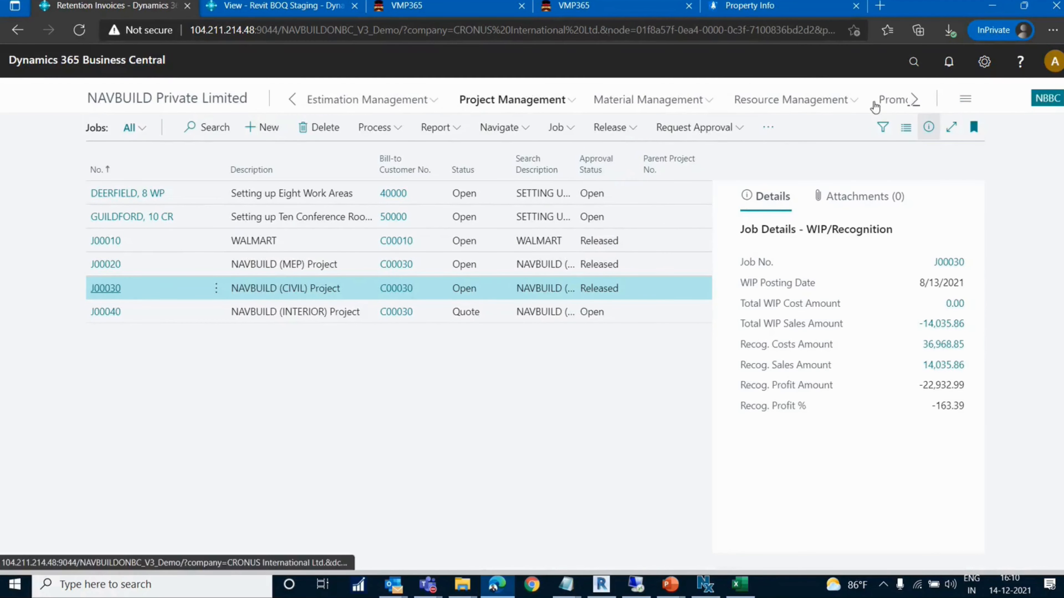
pyautogui.click(846, 105)
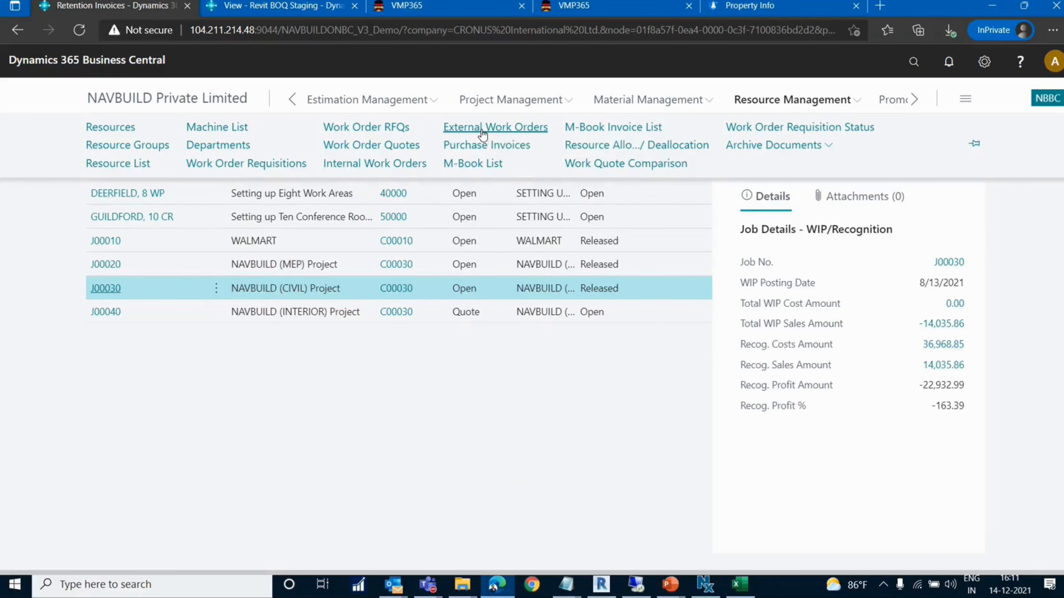
pyautogui.click(482, 128)
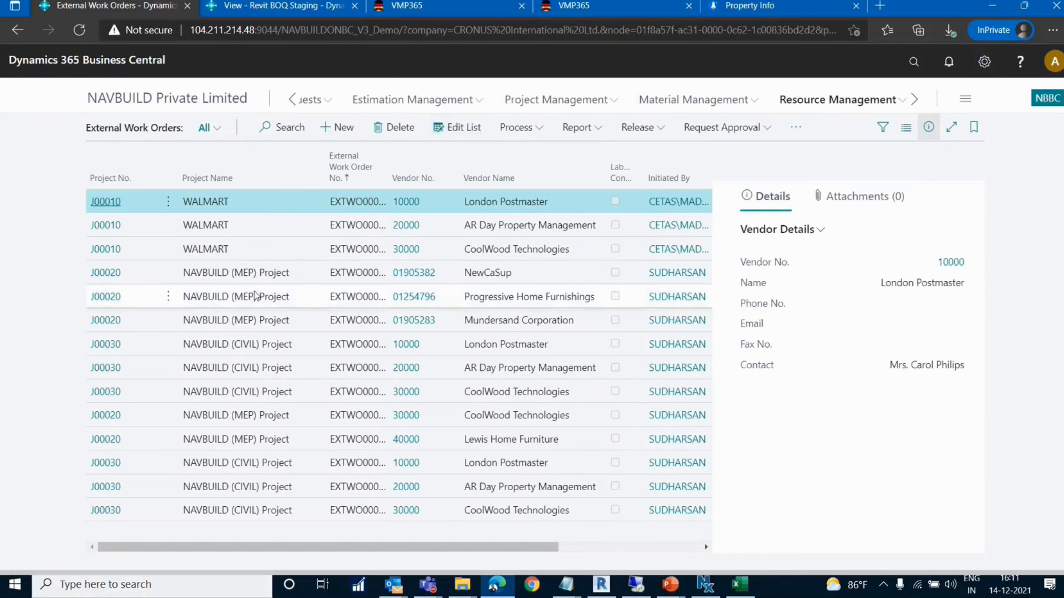
pyautogui.click(115, 277)
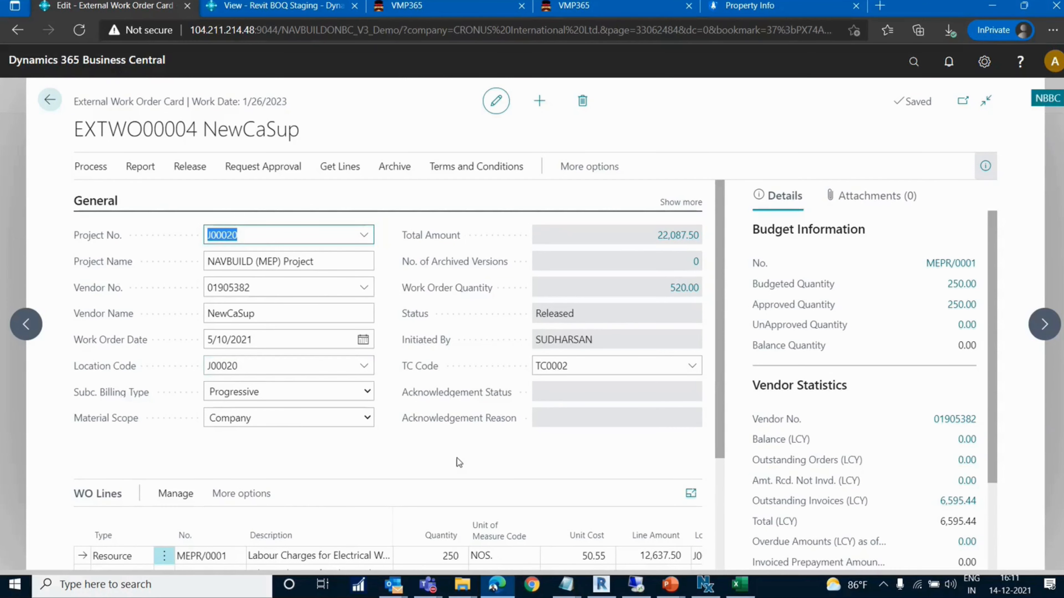
# Examine the work order's resource lines and unit cost, along with its budget information and vendor statistics
pyautogui.scroll(-3, 457, 461)
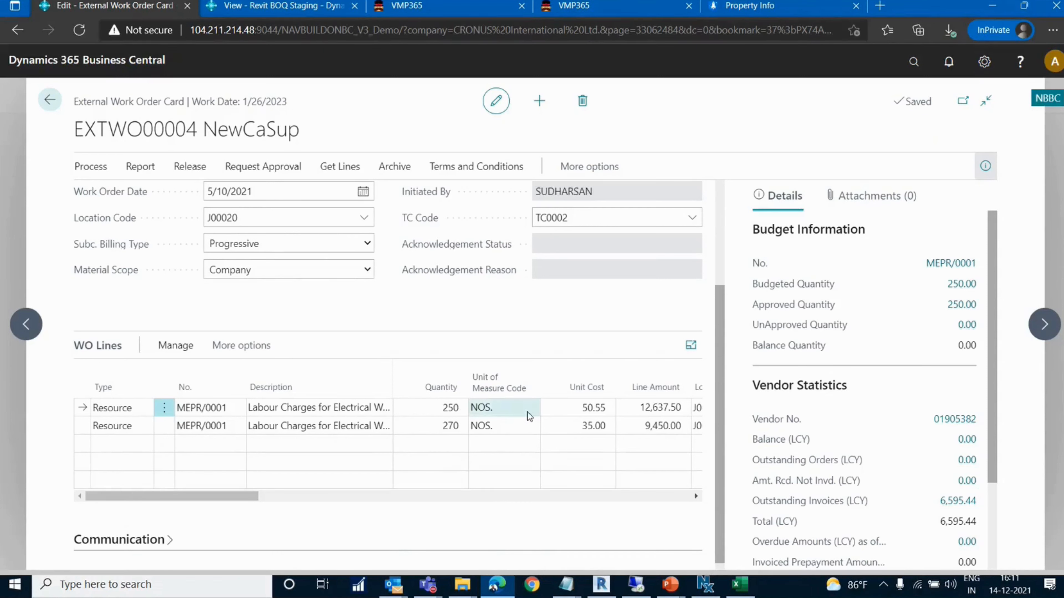
pyautogui.click(558, 413)
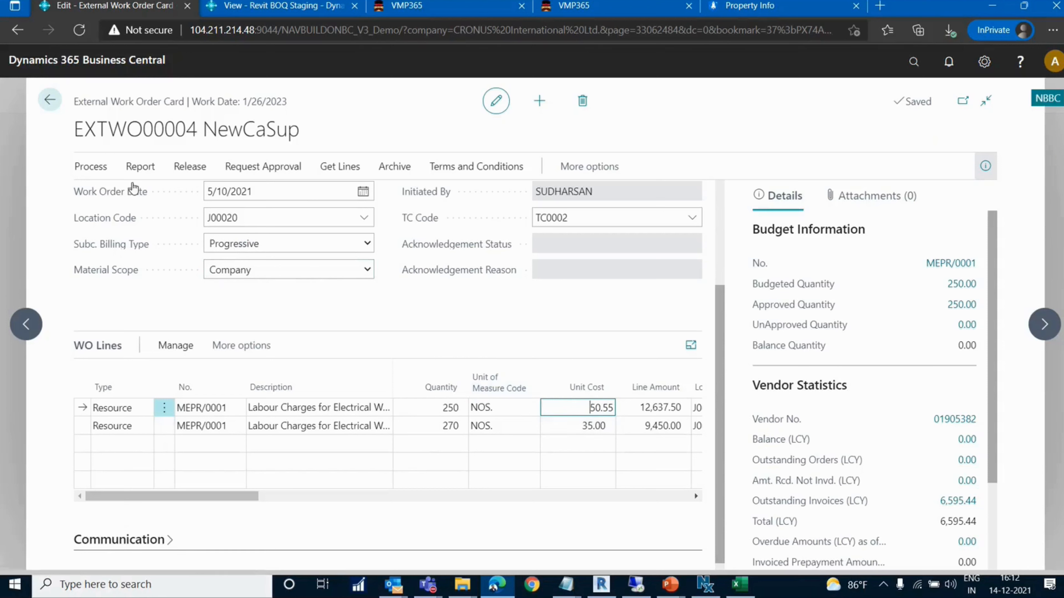
pyautogui.click(104, 172)
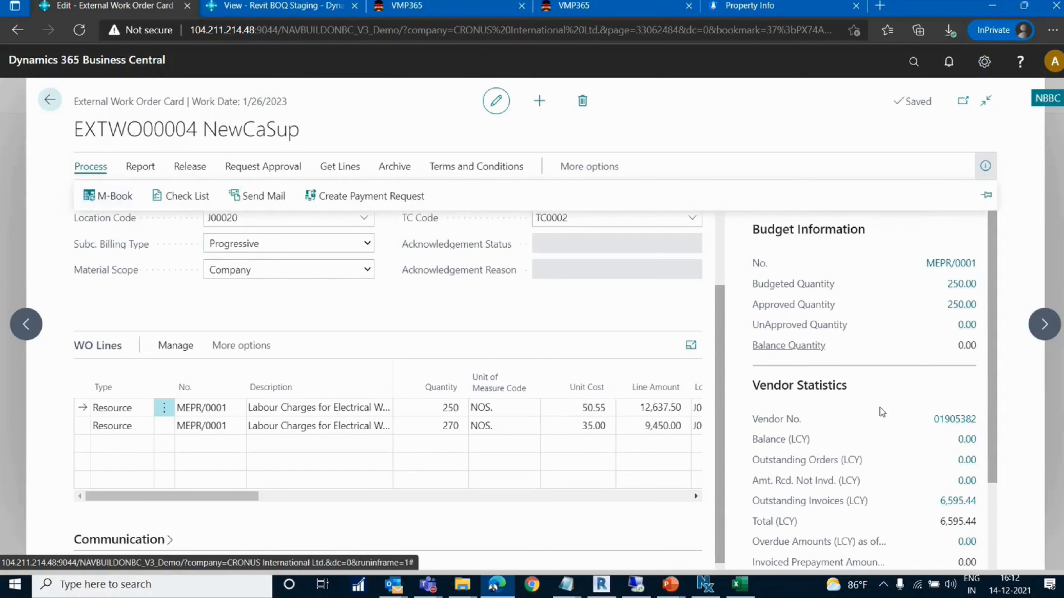
pyautogui.click(953, 385)
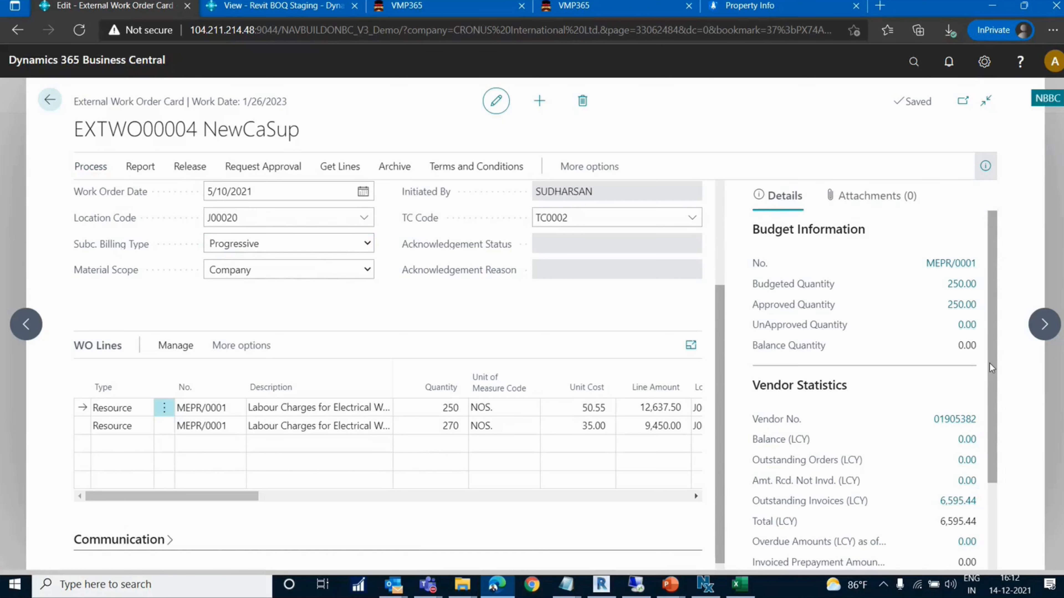
pyautogui.scroll(-2, 989, 364)
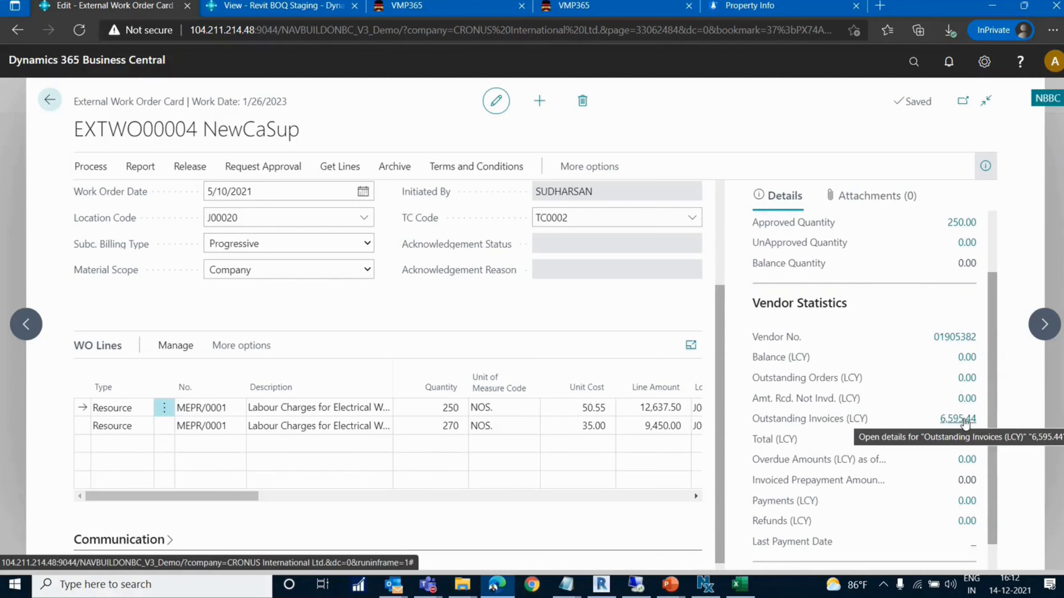
pyautogui.scroll(-1, 962, 424)
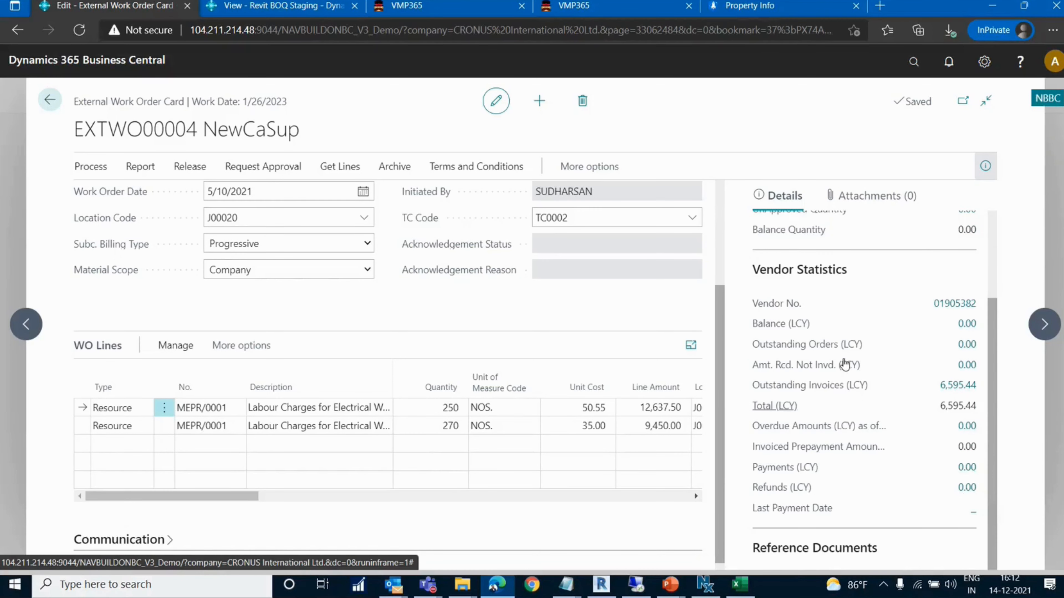
pyautogui.moveTo(994, 410); pyautogui.dragTo(1000, 328)
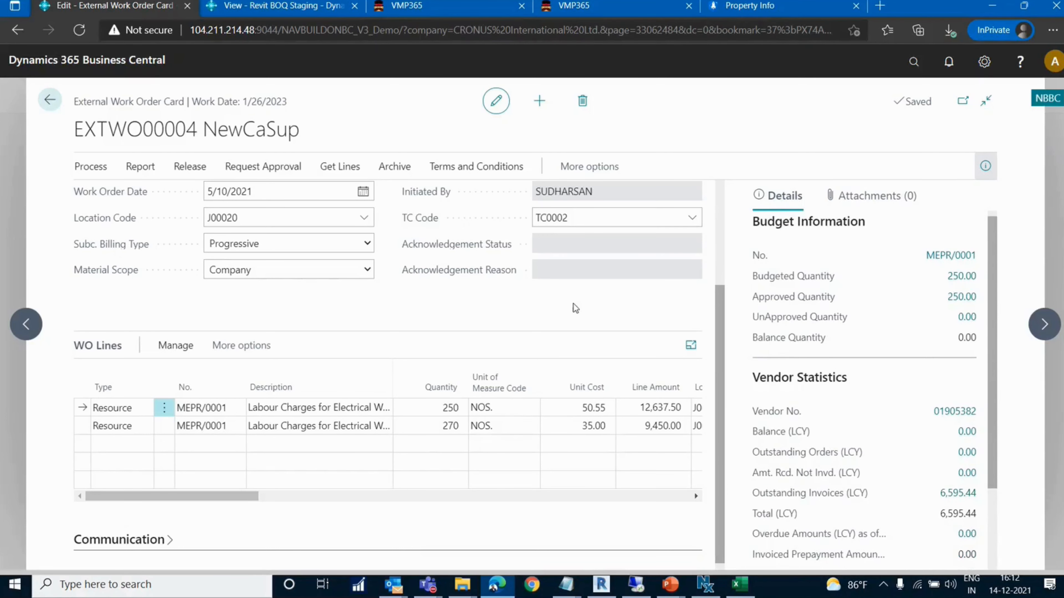
pyautogui.scroll(4, 576, 310)
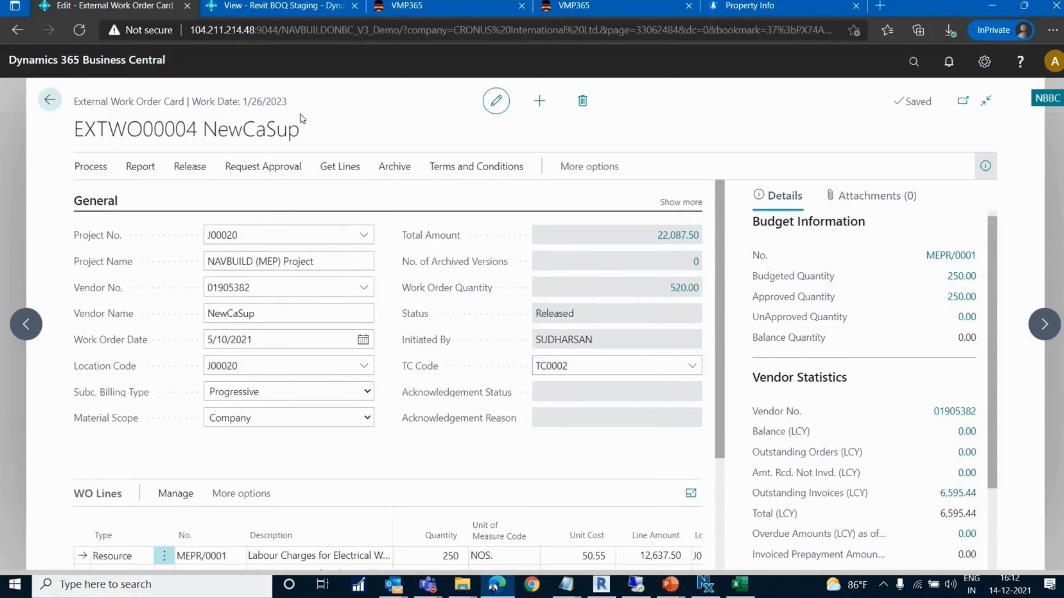
# Open the work order's M-Book and bring up the work done milestone lines of RA Bill 001
pyautogui.click(93, 169)
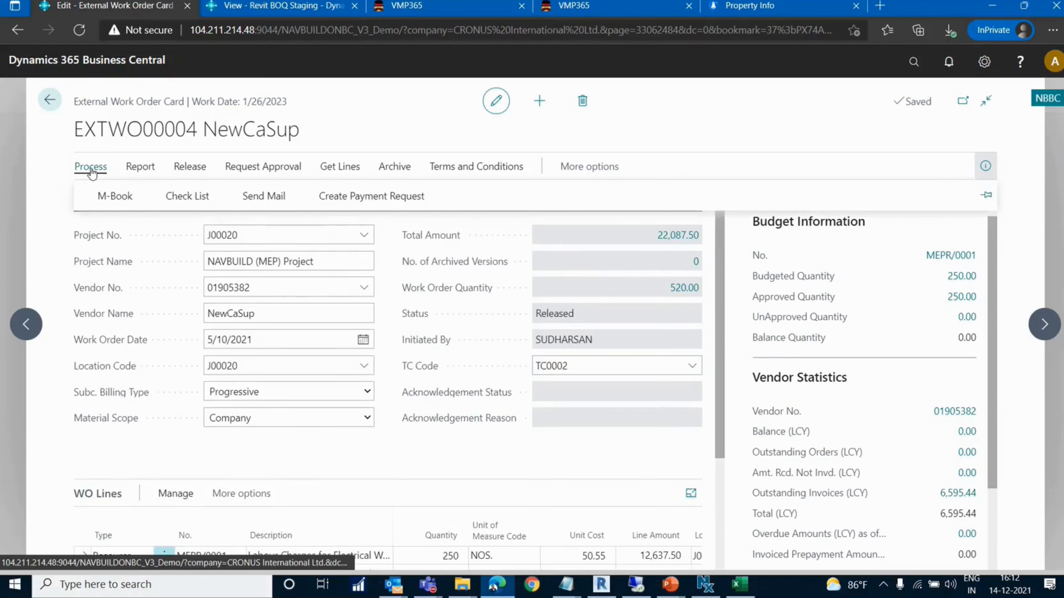
pyautogui.click(103, 195)
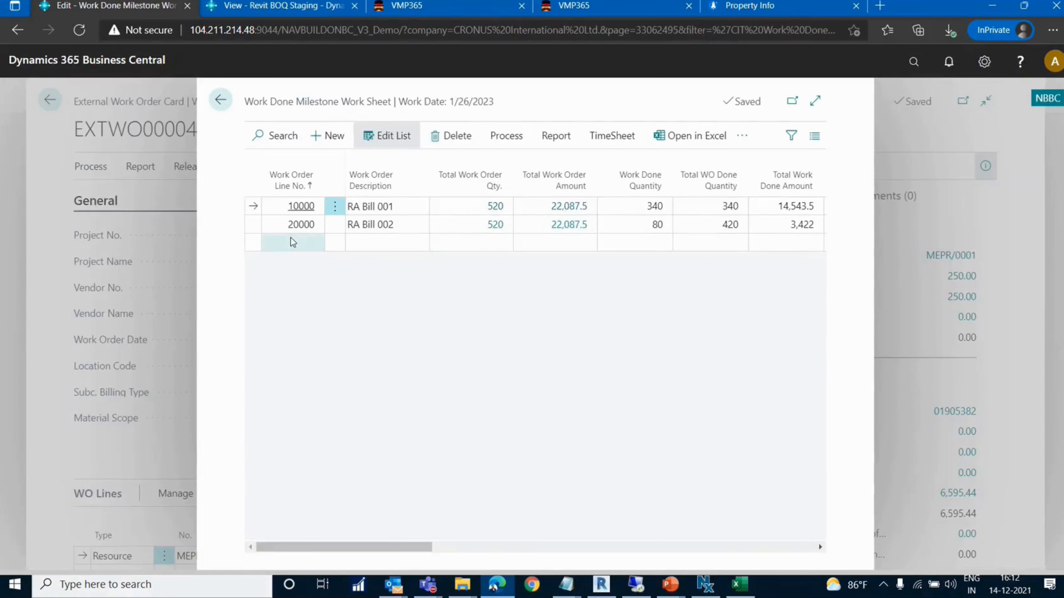
pyautogui.click(408, 202)
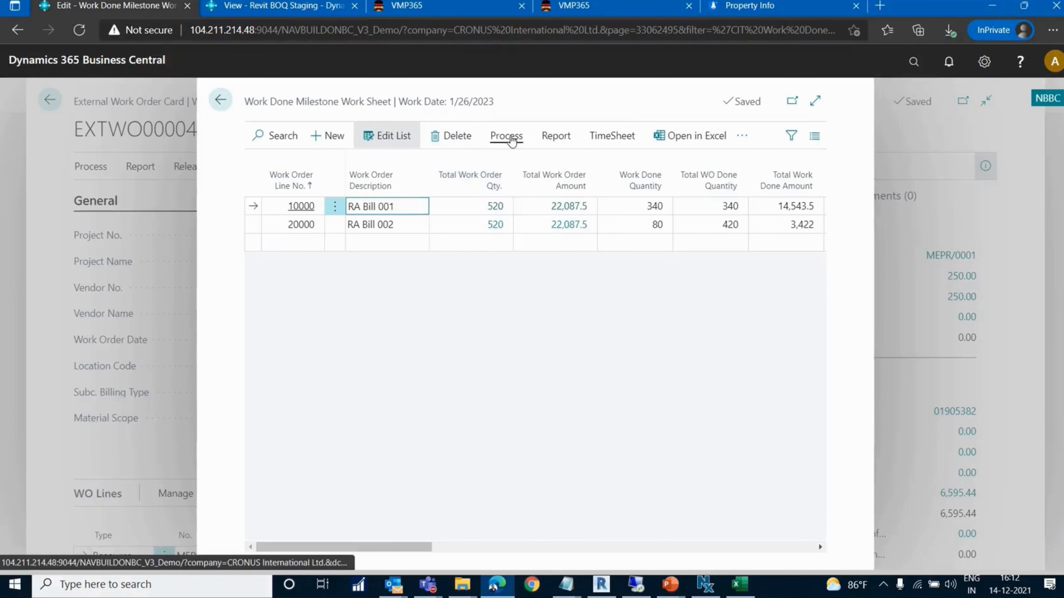
pyautogui.click(506, 135)
pyautogui.click(315, 170)
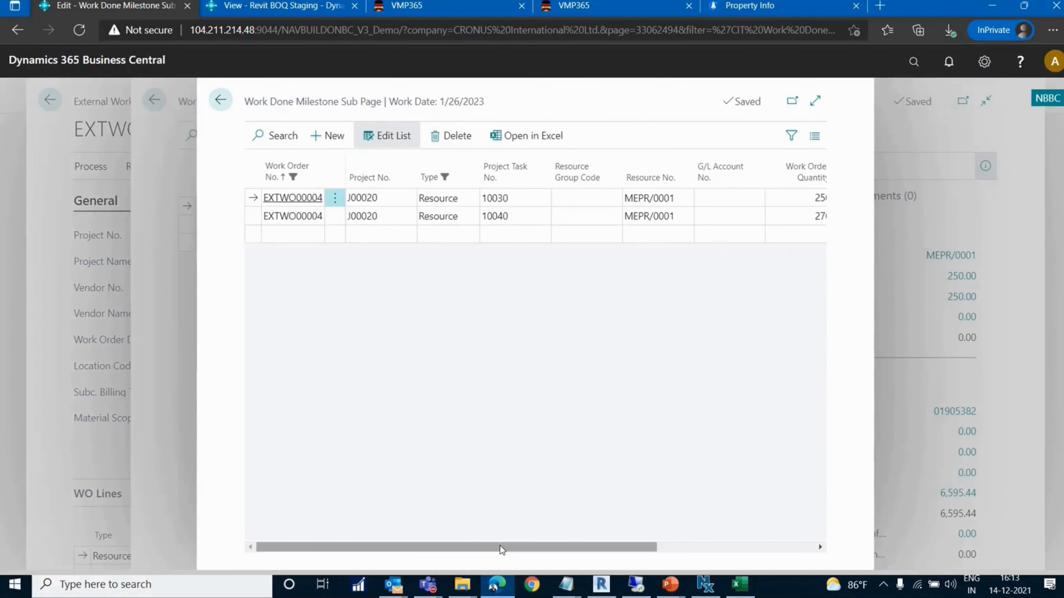
# Examine the work done quantities and completion dates of the milestone lines, then return to the milestone worksheet
pyautogui.moveTo(498, 549); pyautogui.dragTo(661, 554)
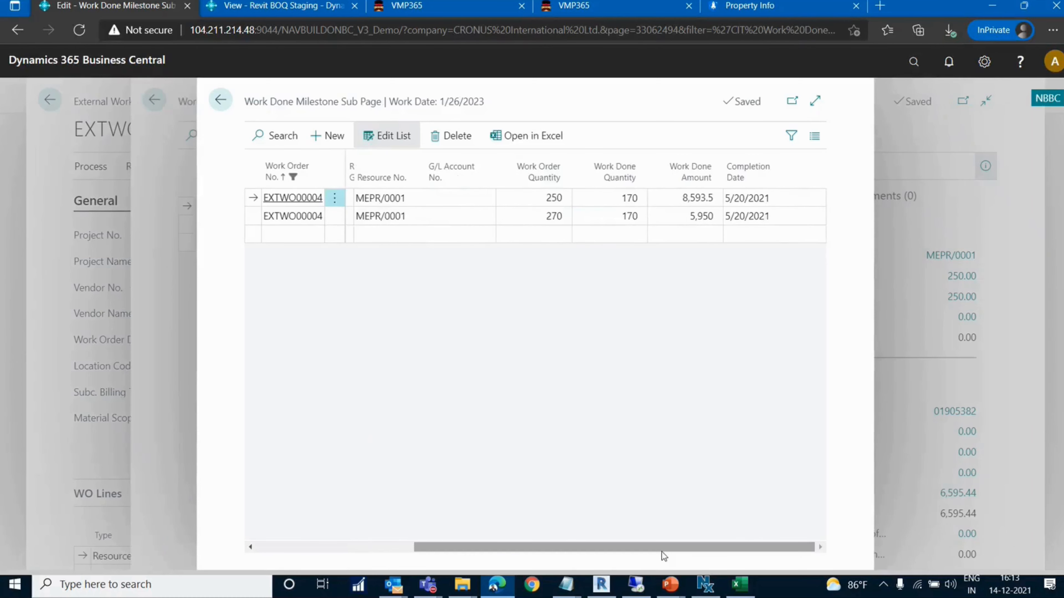
pyautogui.click(612, 198)
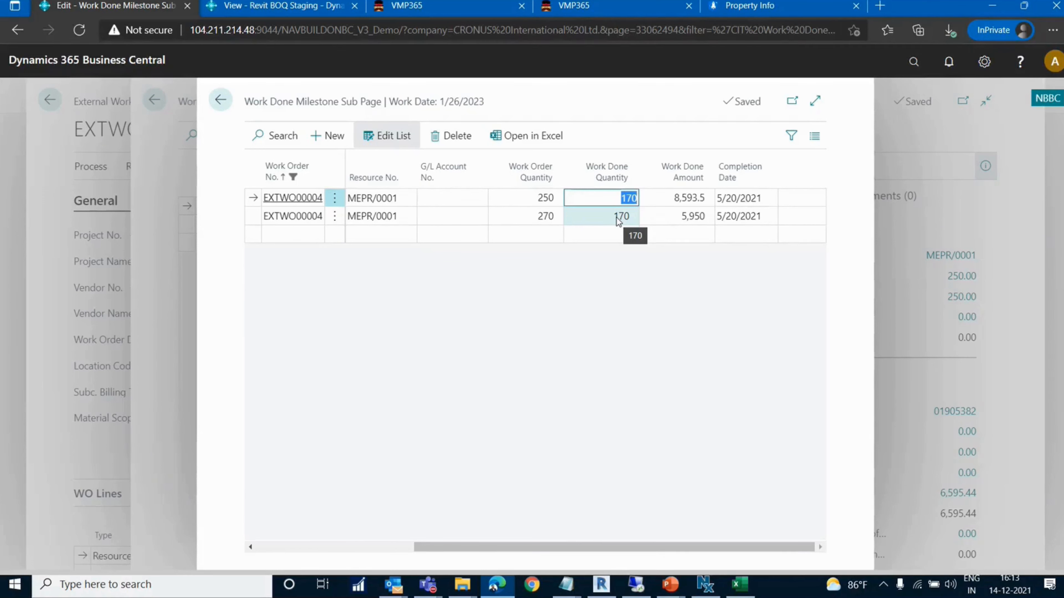
pyautogui.press('Escape')
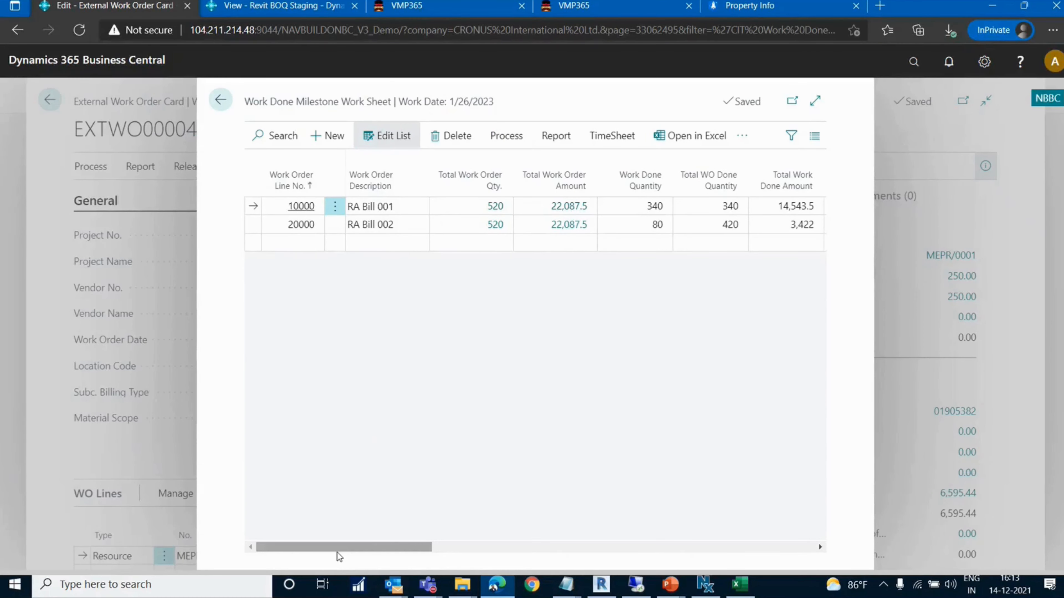
# Examine the completion percentage, completion amount and invoice creation flags of RA Bill 001 in the worksheet
pyautogui.moveTo(337, 553); pyautogui.dragTo(418, 547)
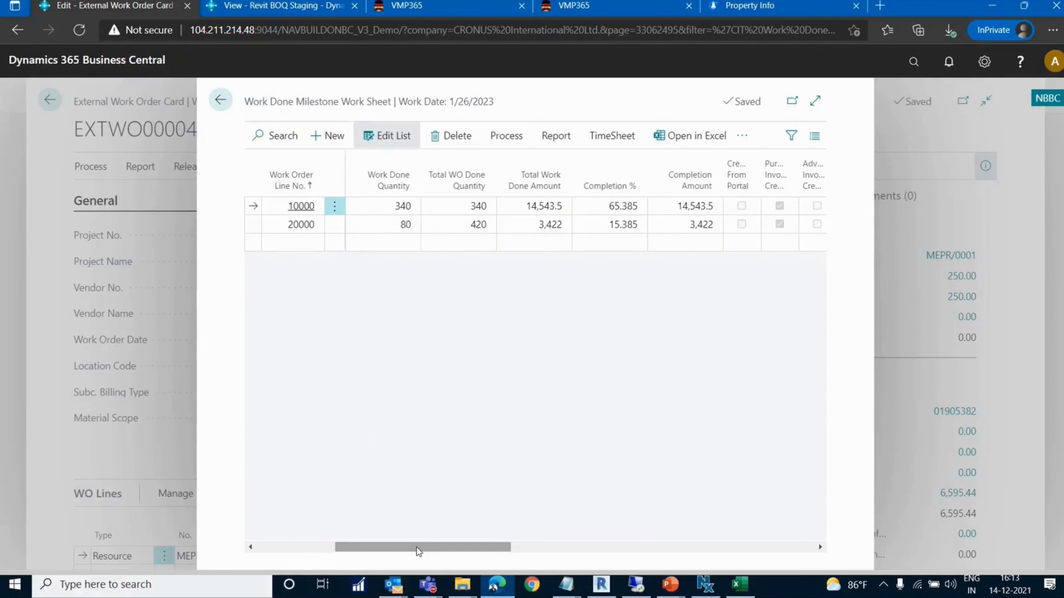
pyautogui.click(611, 209)
pyautogui.moveTo(447, 548); pyautogui.dragTo(476, 548)
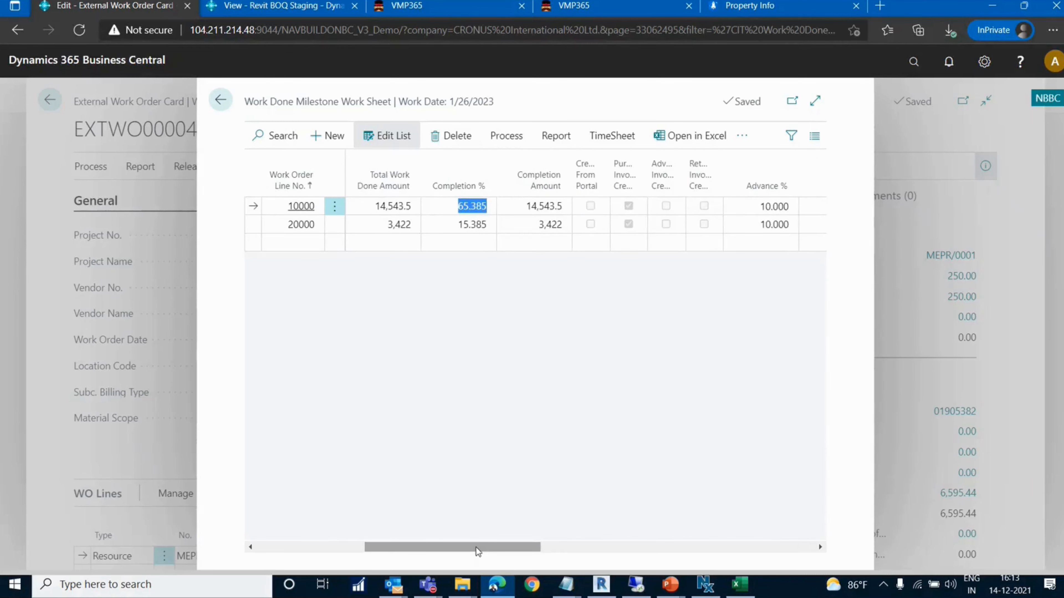
# Examine the advance, retention and admin charges columns for RA Bill 001, then return to the External Work Orders list
pyautogui.moveTo(475, 547); pyautogui.dragTo(534, 549)
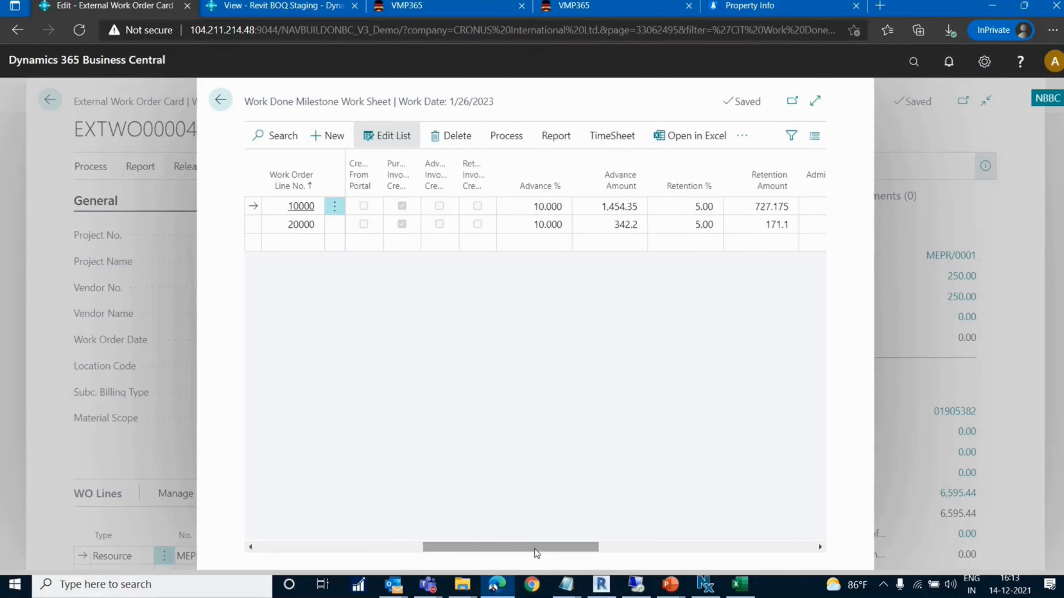
pyautogui.click(535, 207)
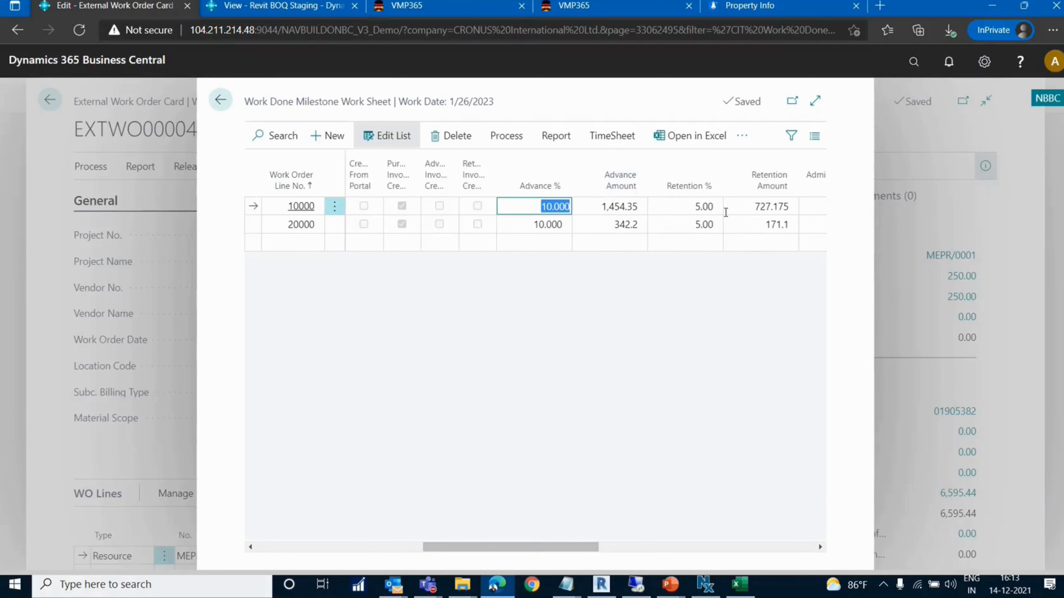
pyautogui.press('Tab')
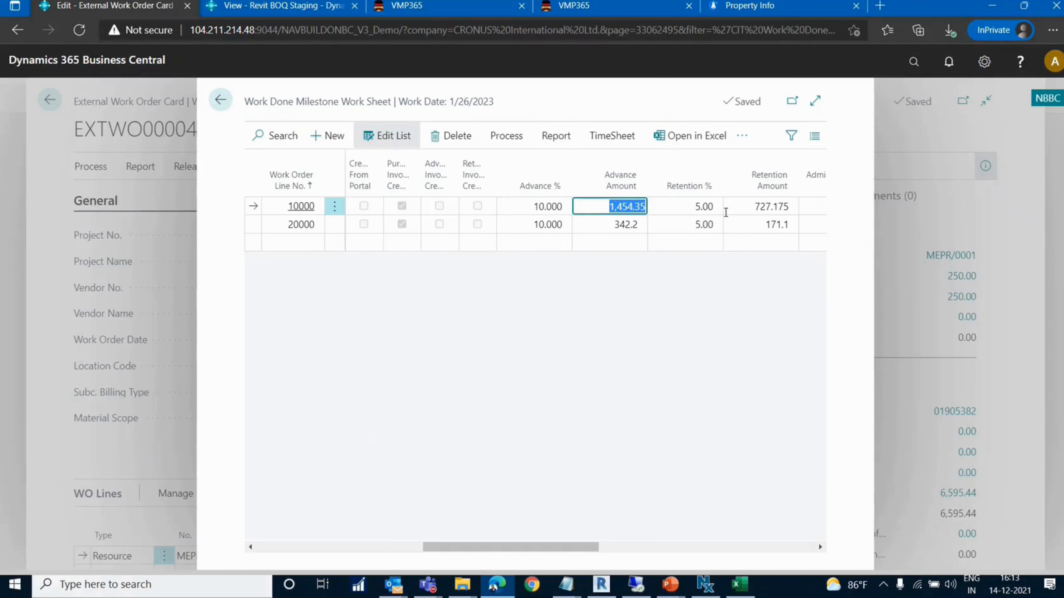
pyautogui.click(692, 206)
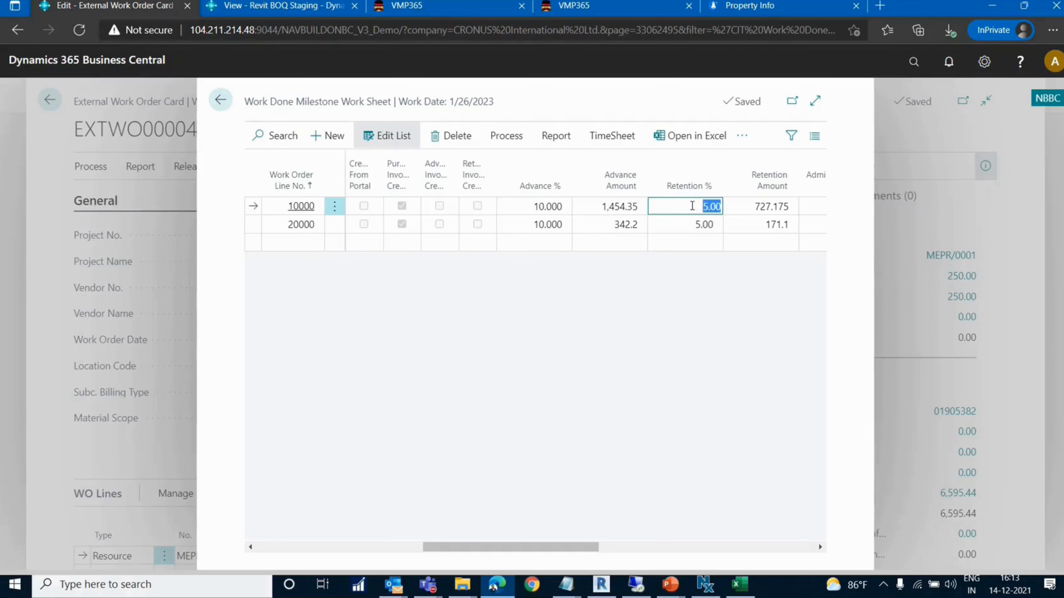
pyautogui.press('Tab')
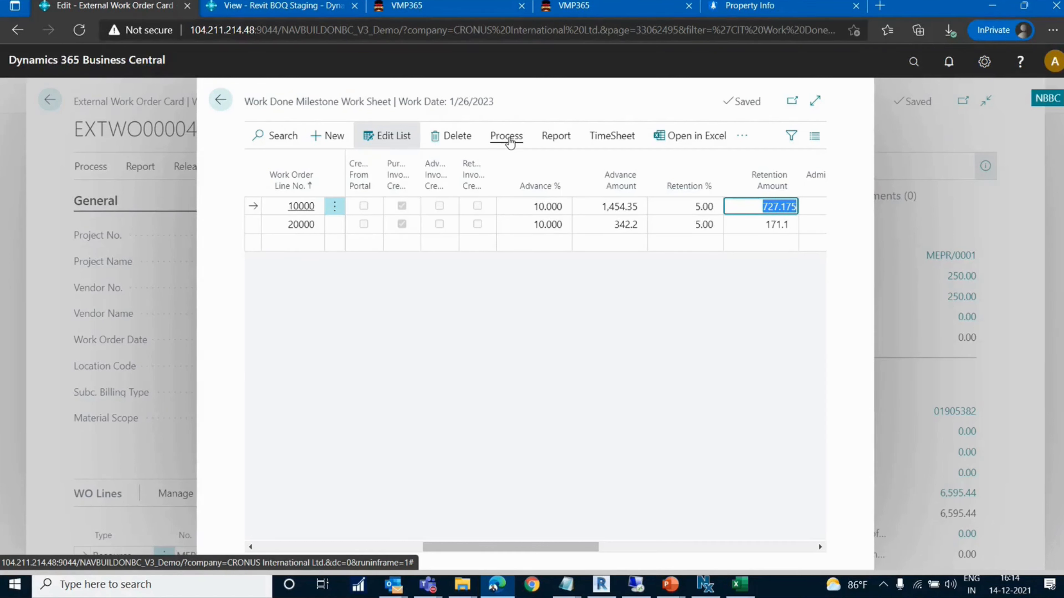
pyautogui.moveTo(491, 546); pyautogui.dragTo(590, 547)
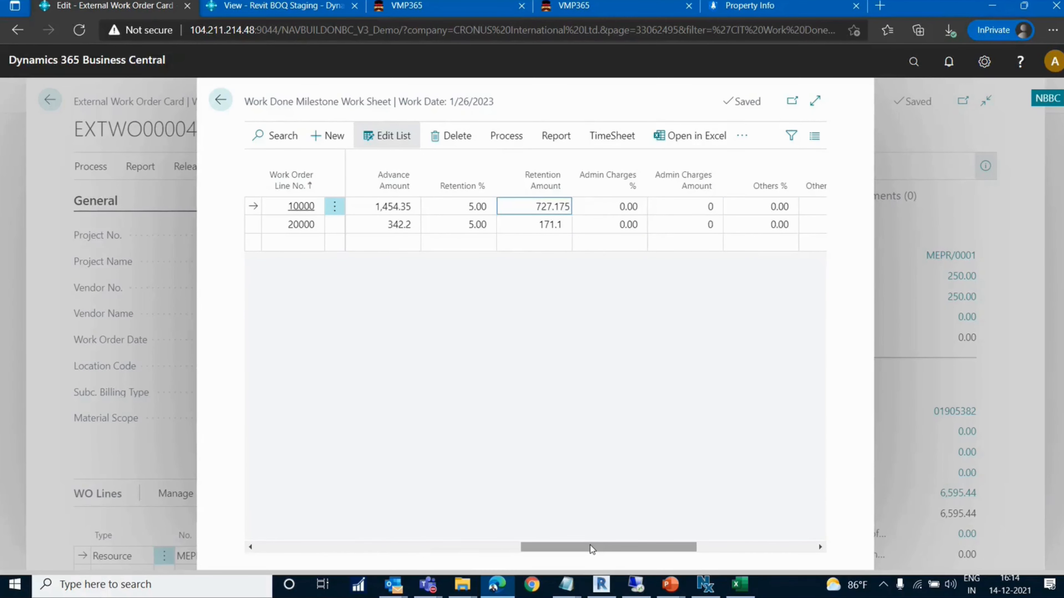
pyautogui.press('Escape')
pyautogui.press('Escape')
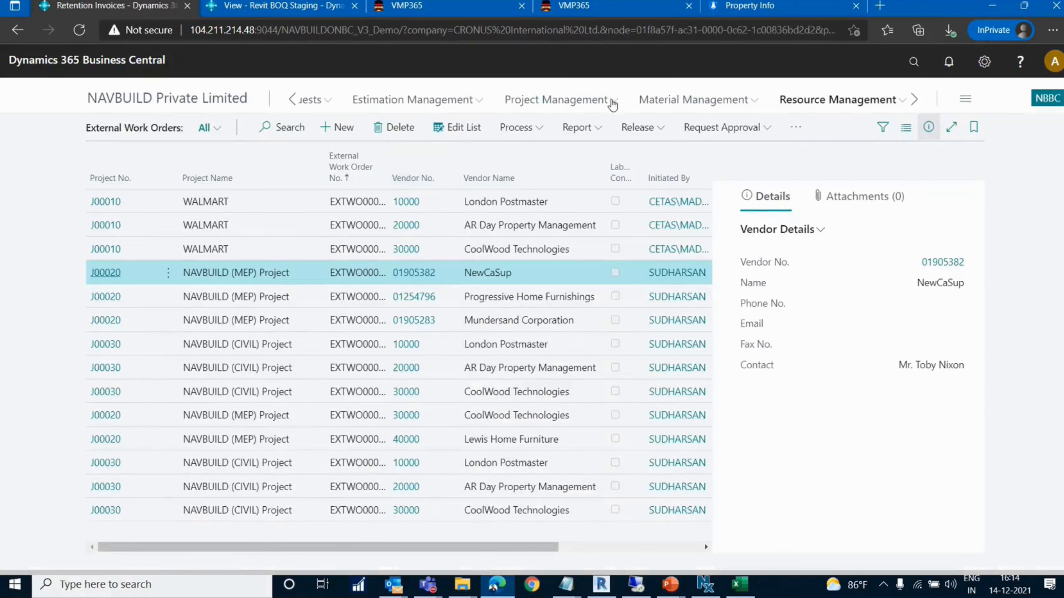